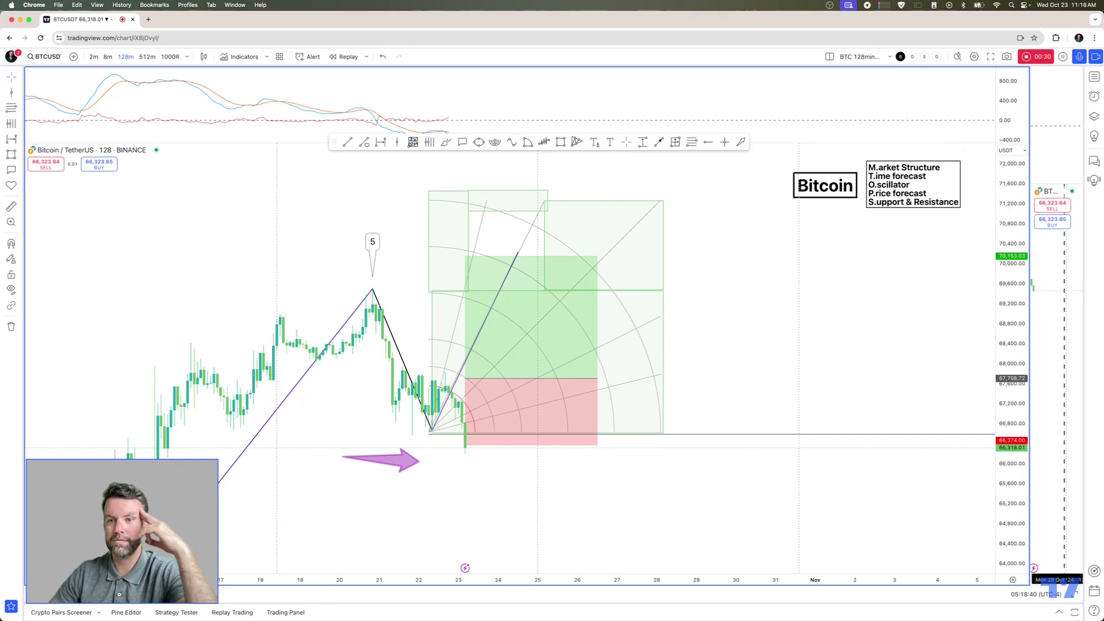
Bring the MTOPS checklist onto the TradingView desktop with only Trend Direction marked, and park it clear of the charts
{"action": "key", "text": "ctrl+Right"}
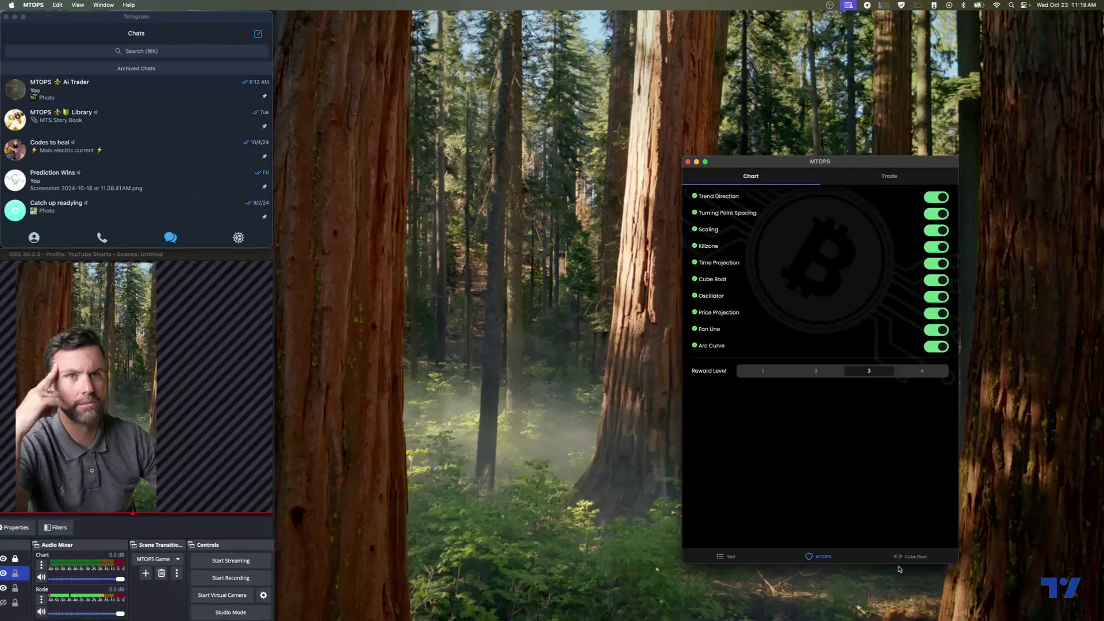
{"action": "key", "text": "ctrl+Left"}
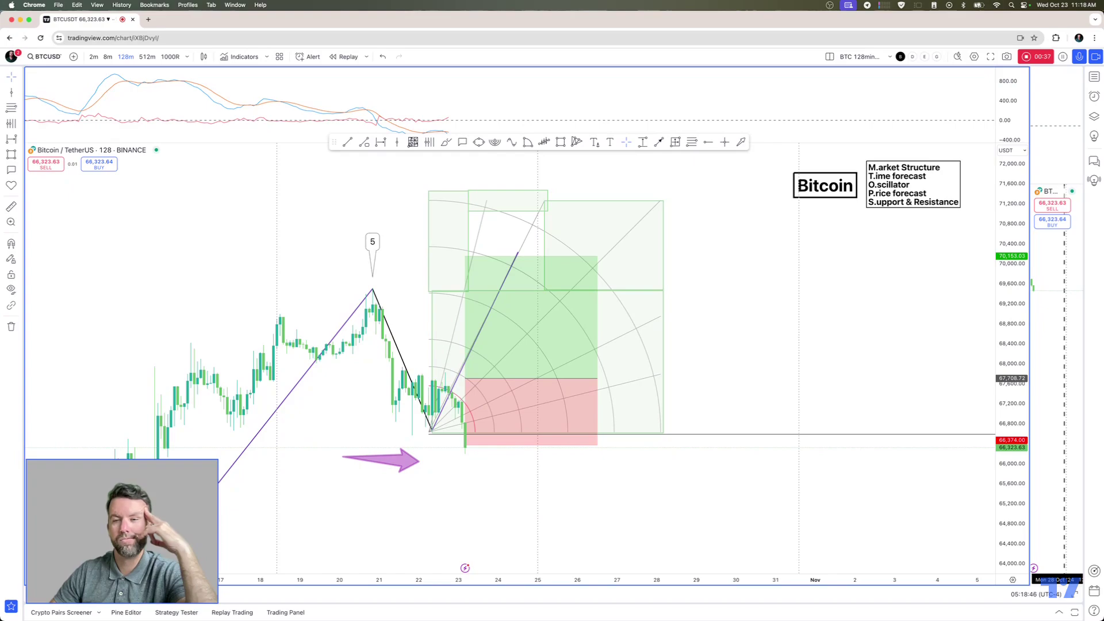
{"action": "key", "text": "ctrl+Right"}
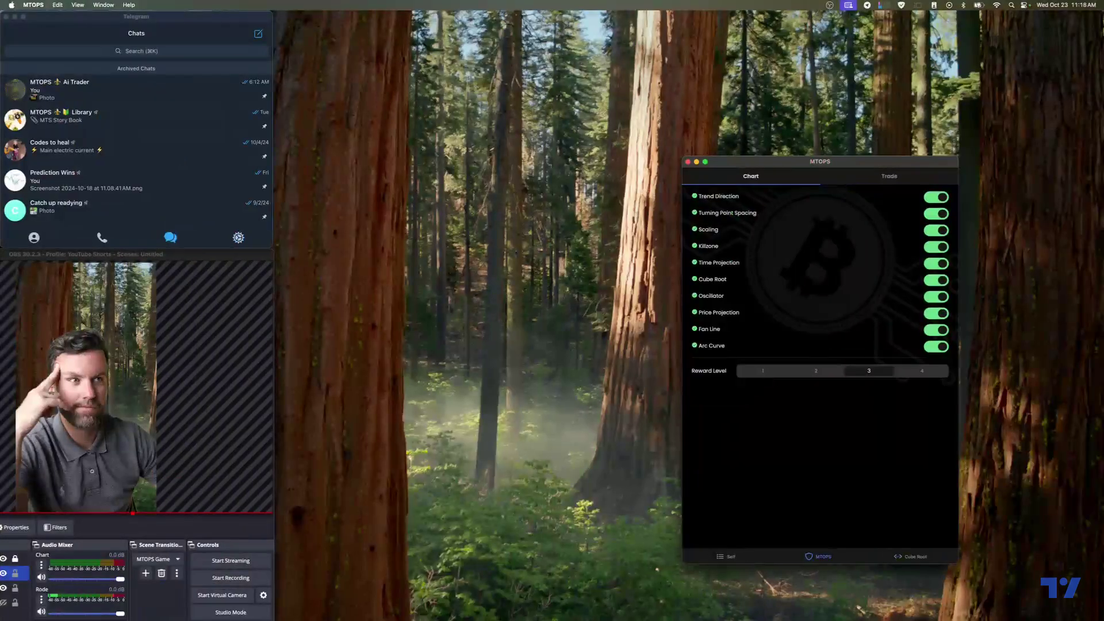
{"action": "left_click_drag", "start_coordinate": [858, 166], "coordinate": [858, 273]}
{"action": "key", "text": "ctrl+Left"}
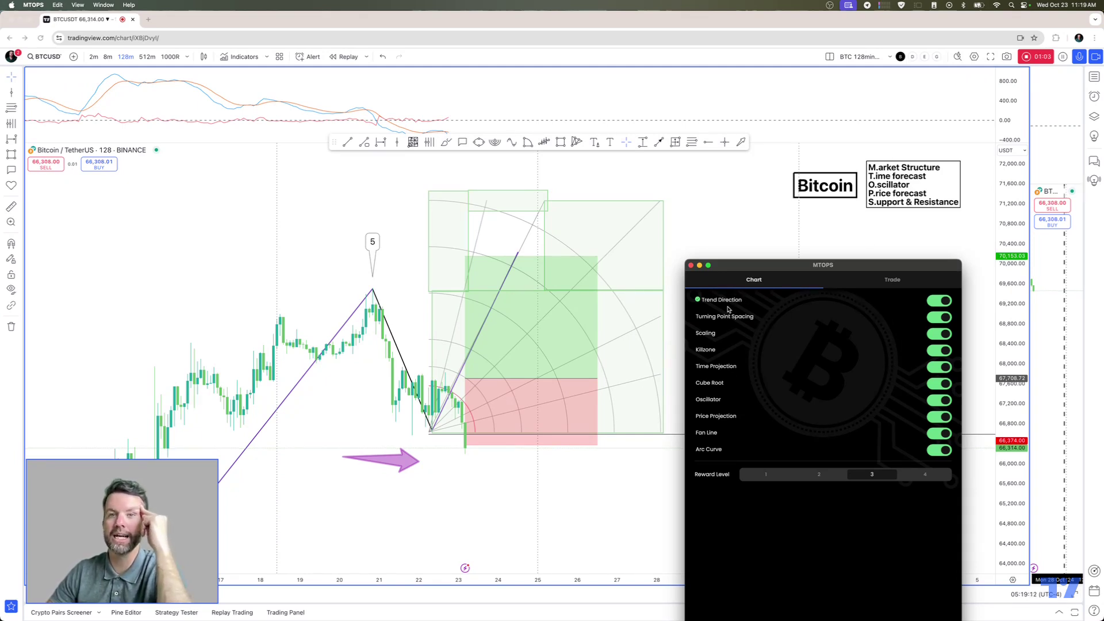
{"action": "left_click_drag", "start_coordinate": [809, 269], "coordinate": [509, 620]}
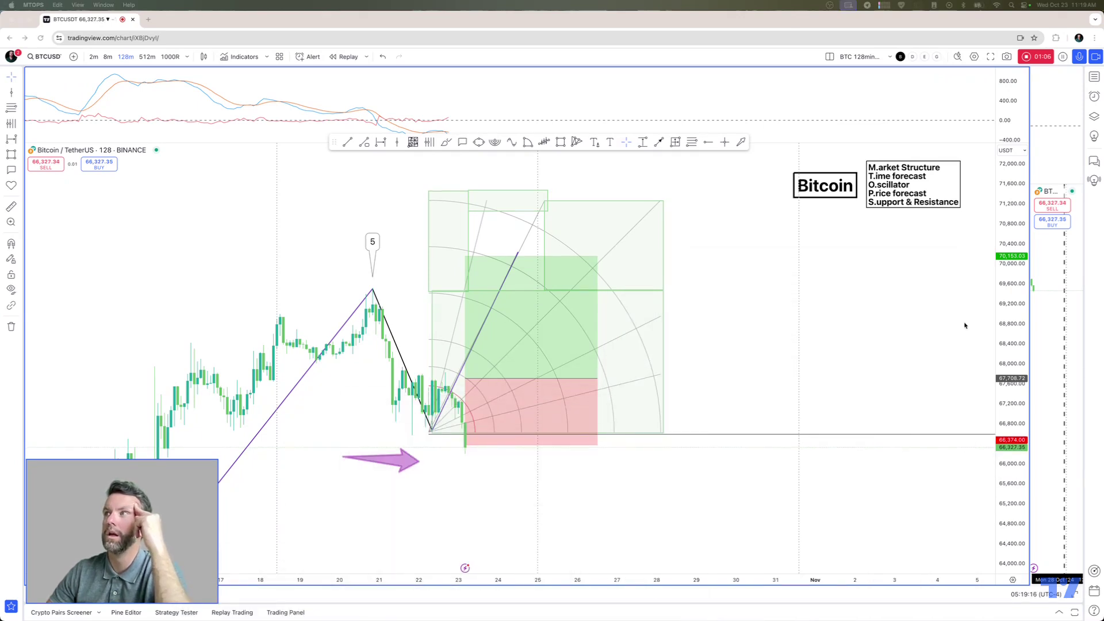
Enlarge the 512-minute Bitcoin chart to a little over half the layout and reposition the 128-minute chart around turning point 5
{"action": "left_click_drag", "start_coordinate": [1028, 308], "coordinate": [462, 298]}
{"action": "left_click_drag", "start_coordinate": [323, 316], "coordinate": [424, 299]}
{"action": "left_click_drag", "start_coordinate": [309, 477], "coordinate": [447, 479]}
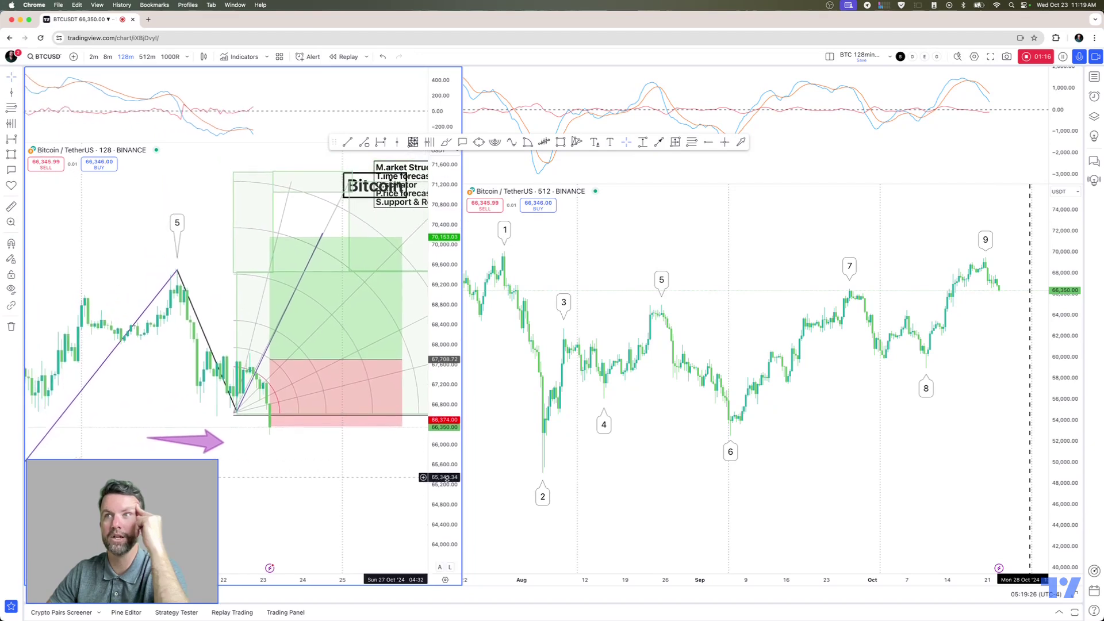
{"action": "left_click_drag", "start_coordinate": [291, 488], "coordinate": [329, 503]}
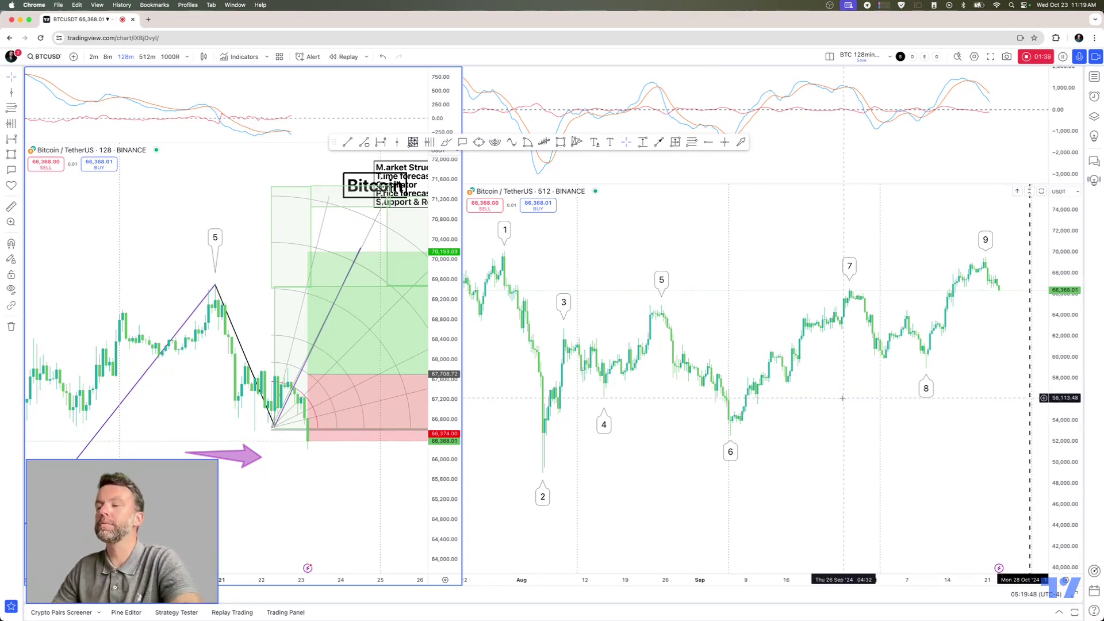
Examine the numbered turning points 1 to 9 and the space after point 9 on the 512-minute Bitcoin chart
{"action": "left_click", "coordinate": [935, 410]}
{"action": "scroll", "coordinate": [920, 425], "scroll_direction": "down", "scroll_amount": 2}
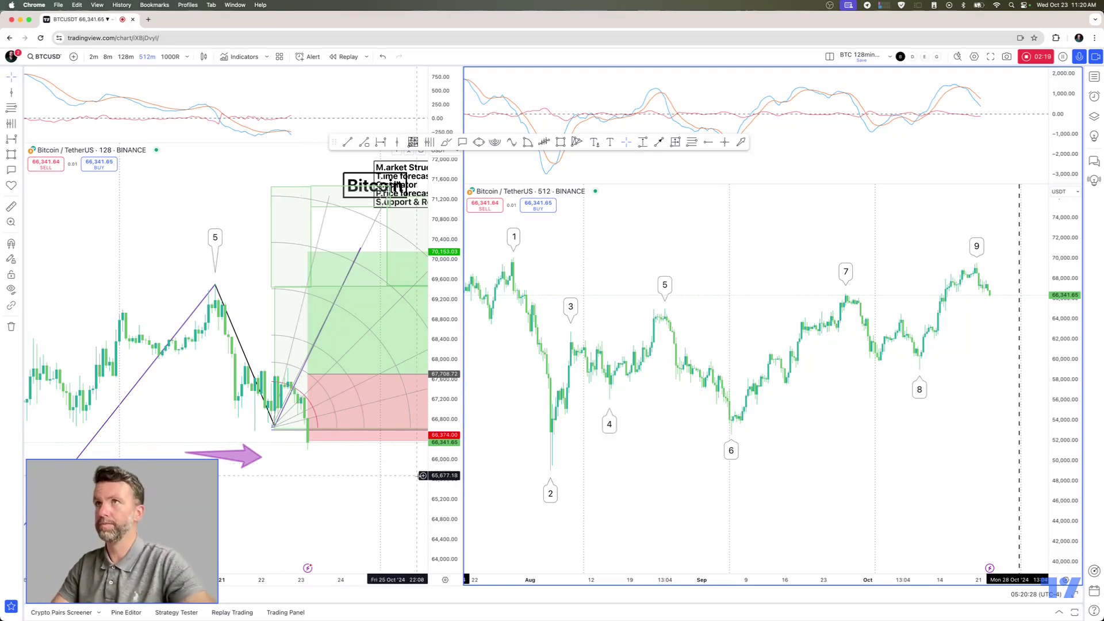
{"action": "scroll", "coordinate": [793, 479], "scroll_direction": "down", "scroll_amount": 1}
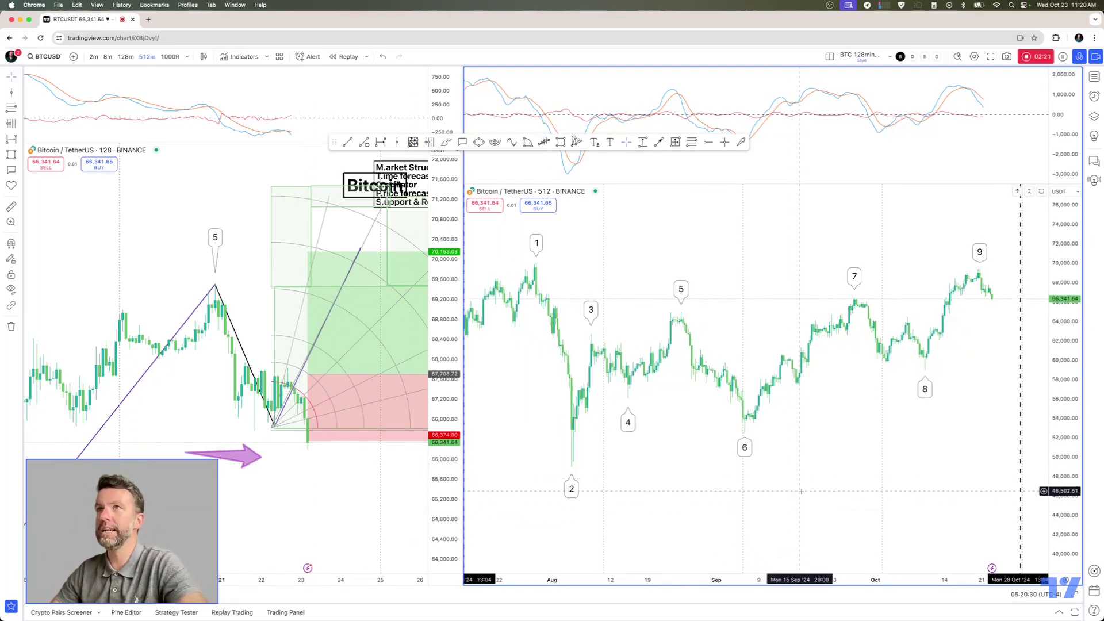
{"action": "scroll", "coordinate": [800, 481], "scroll_direction": "up", "scroll_amount": 2}
{"action": "scroll", "coordinate": [814, 483], "scroll_direction": "down", "scroll_amount": 3}
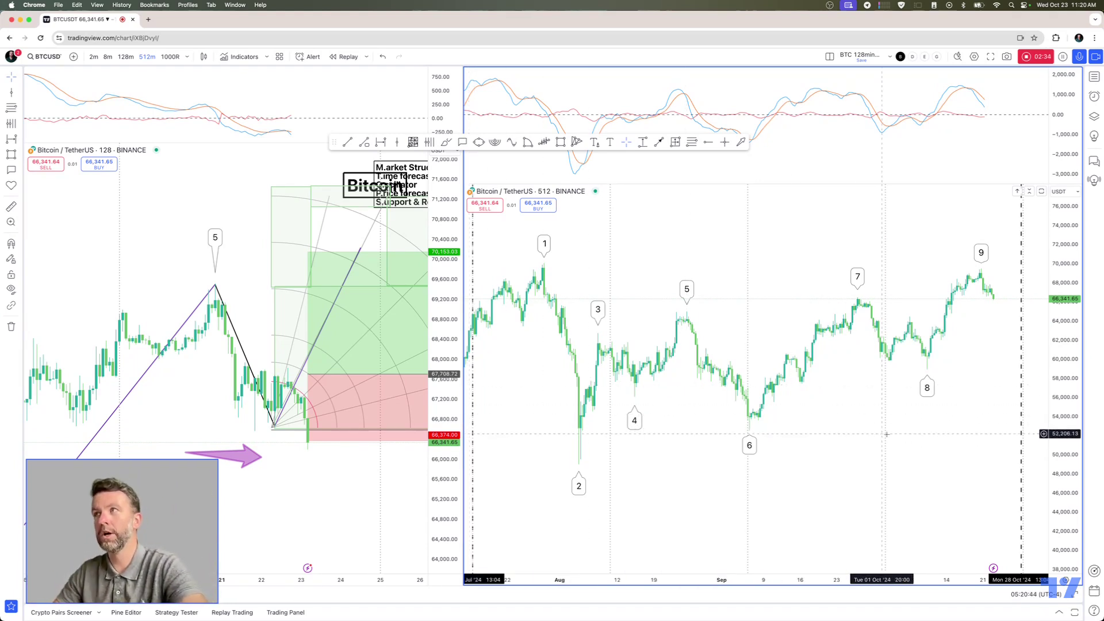
{"action": "scroll", "coordinate": [894, 447], "scroll_direction": "right", "scroll_amount": 2}
{"action": "left_click_drag", "start_coordinate": [895, 447], "coordinate": [725, 476]}
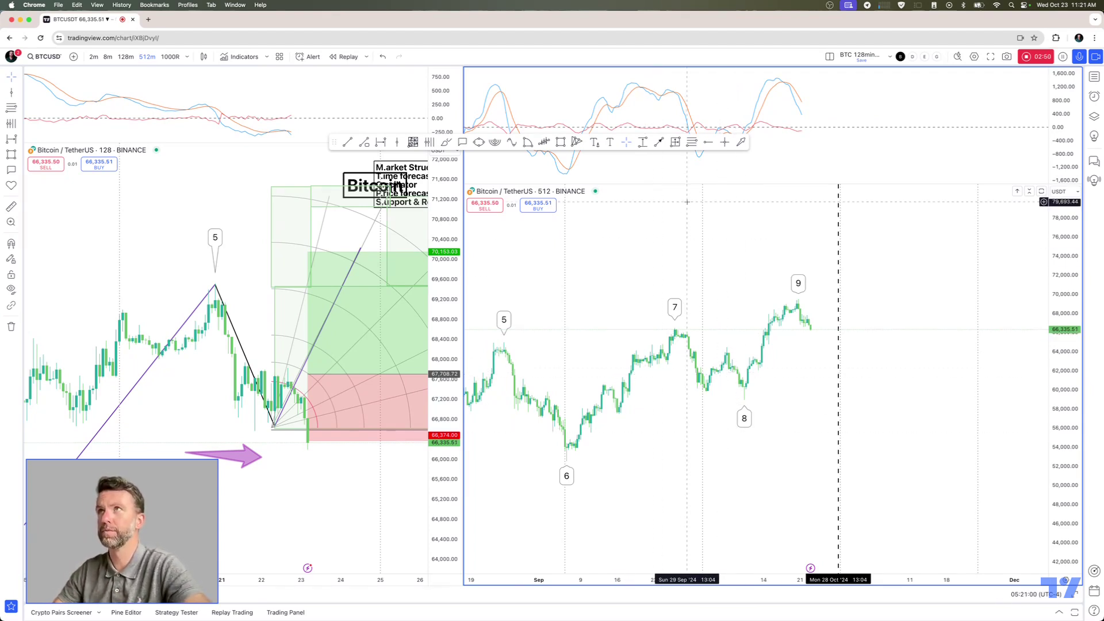
{"action": "left_click", "coordinate": [692, 142]}
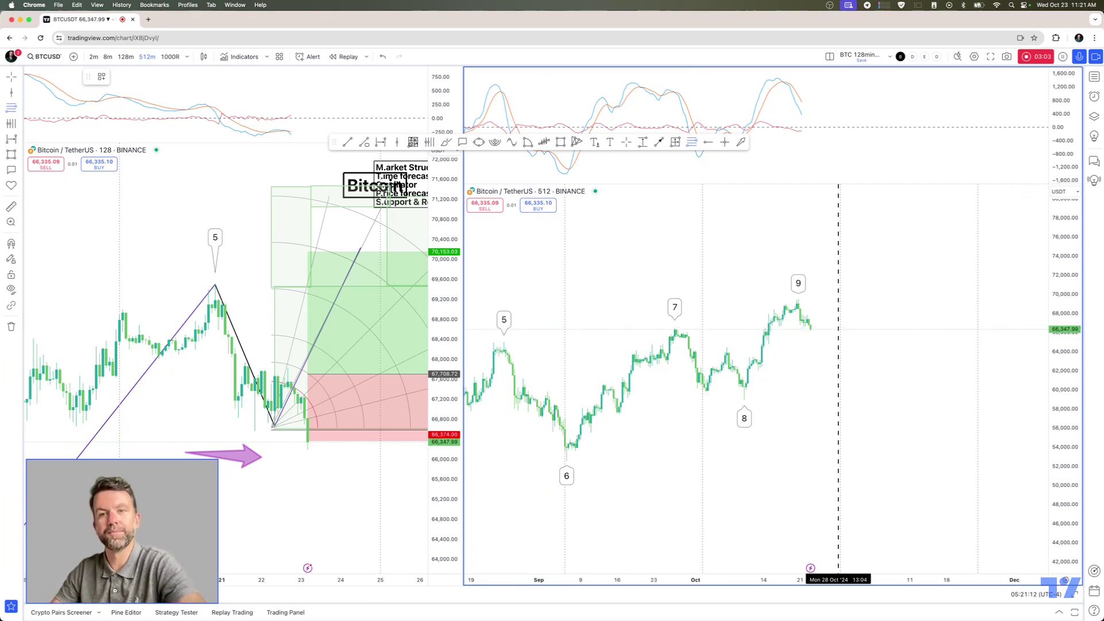
{"action": "left_click_drag", "start_coordinate": [817, 517], "coordinate": [498, 157]}
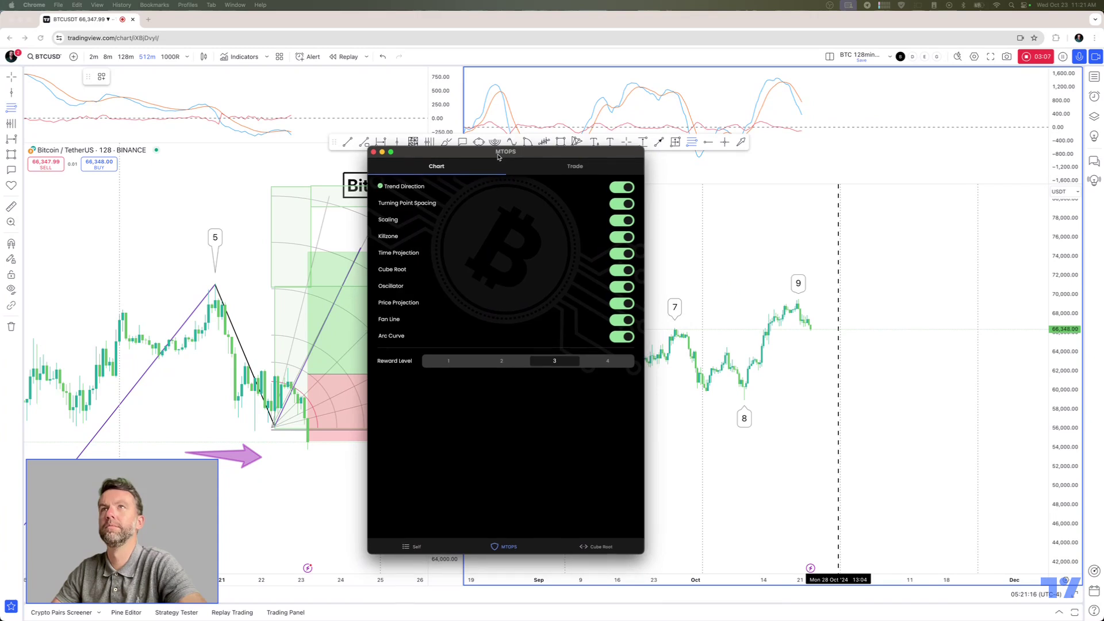
{"action": "left_click", "coordinate": [725, 226]}
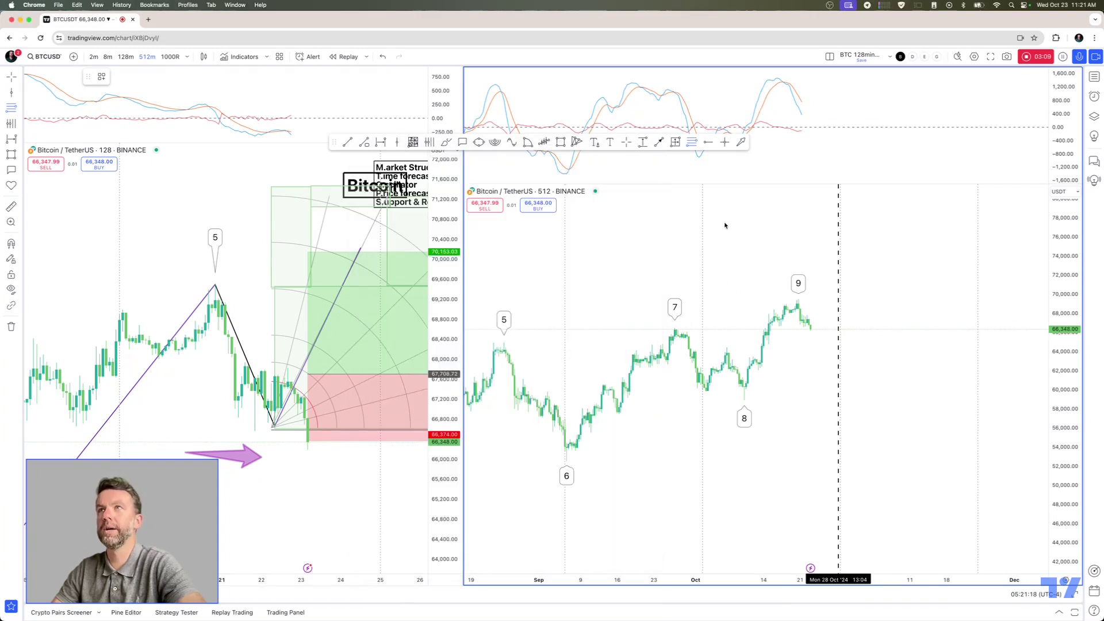
{"action": "key", "text": "super+Tab"}
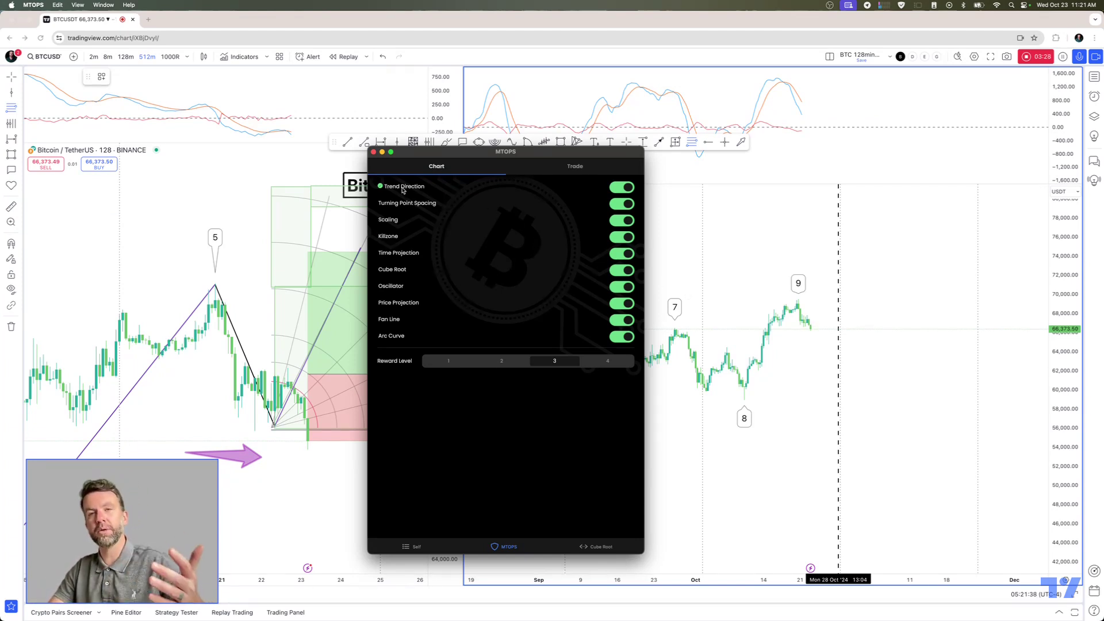
{"action": "left_click_drag", "start_coordinate": [489, 160], "coordinate": [777, 517]}
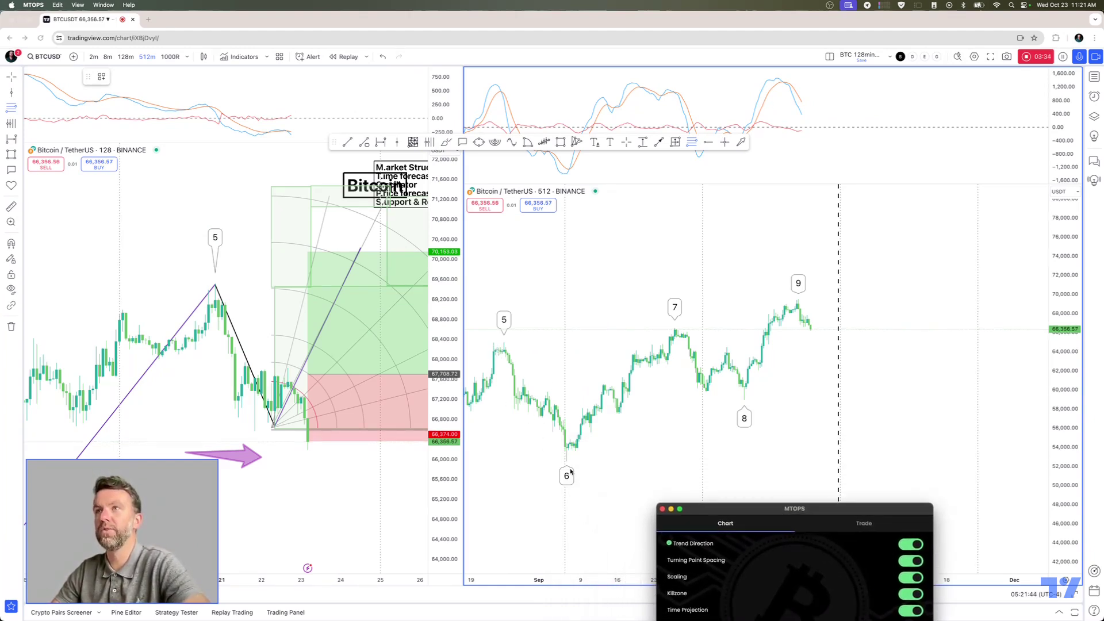
{"action": "left_click", "coordinate": [621, 462]}
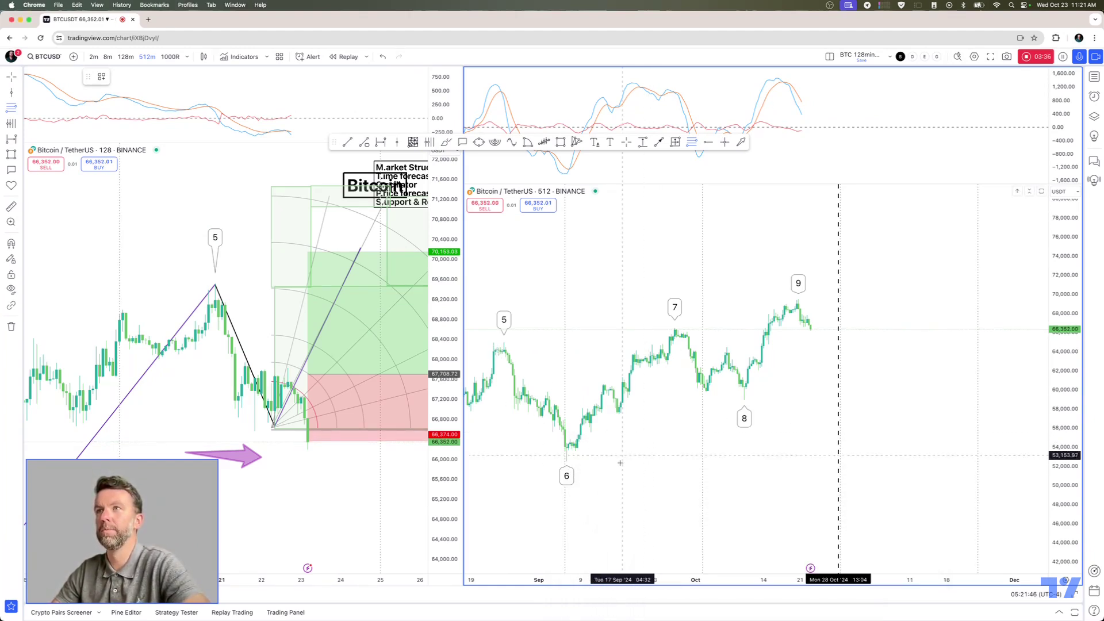
{"action": "key", "text": "Escape"}
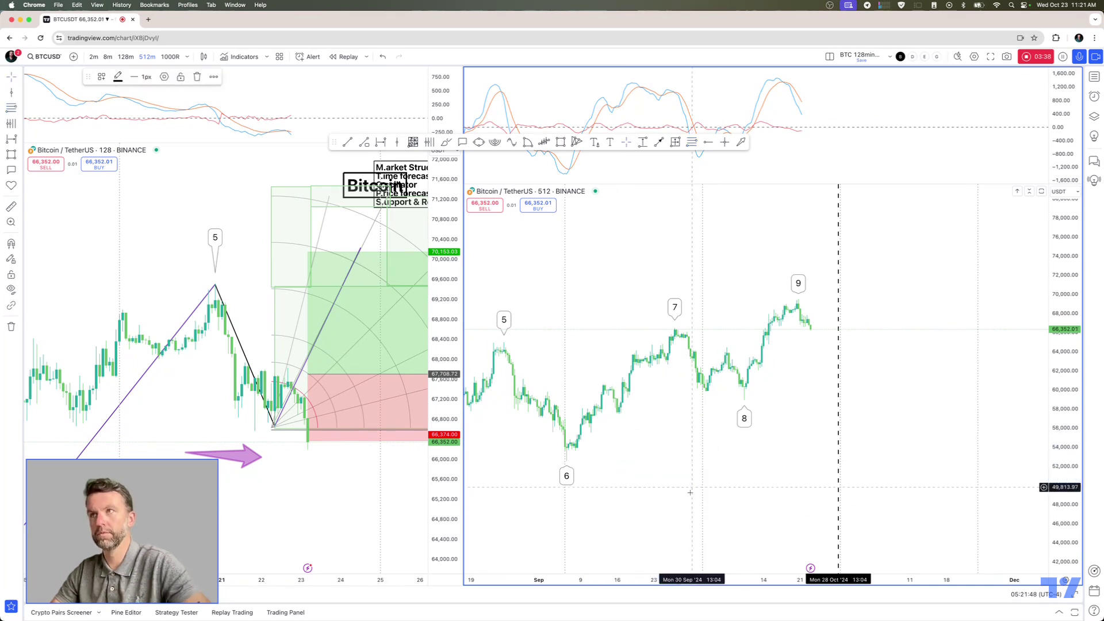
Draw a temporary arrow pointing at the latest price after turning point 9 on the 512-minute chart, and delete it
{"action": "scroll", "coordinate": [753, 478], "scroll_direction": "left", "scroll_amount": 5}
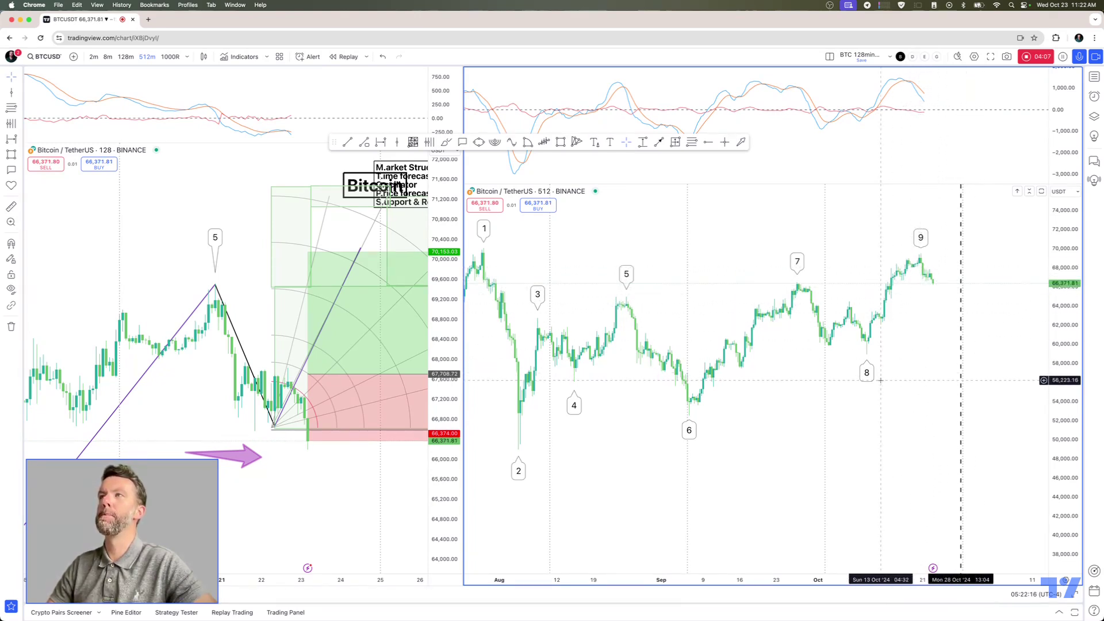
{"action": "left_click_drag", "start_coordinate": [912, 380], "coordinate": [626, 389]}
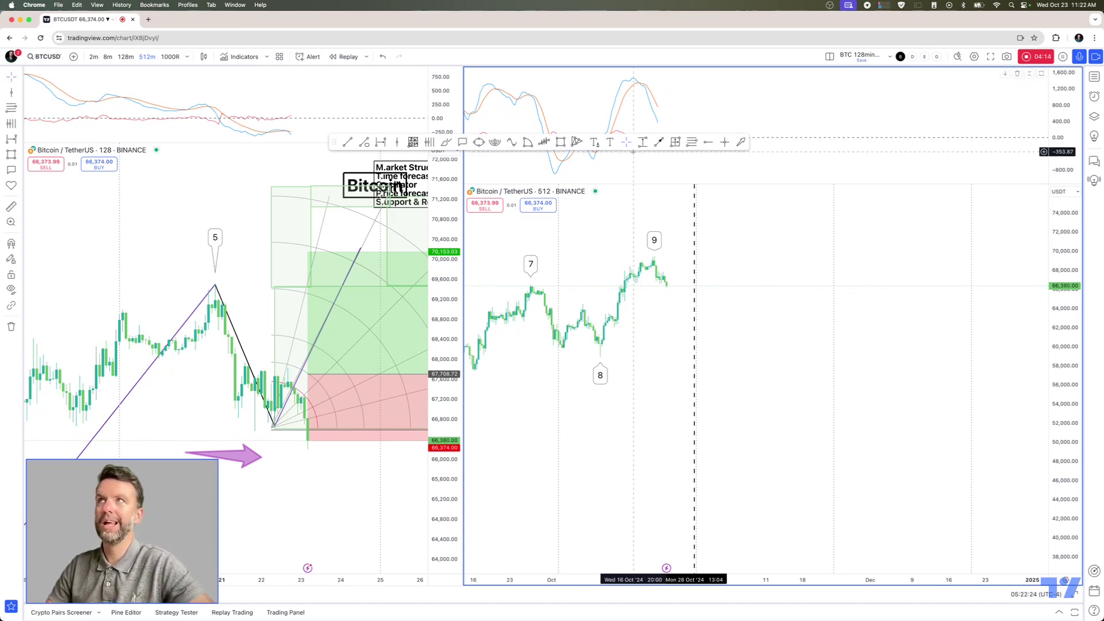
{"action": "left_click", "coordinate": [740, 141]}
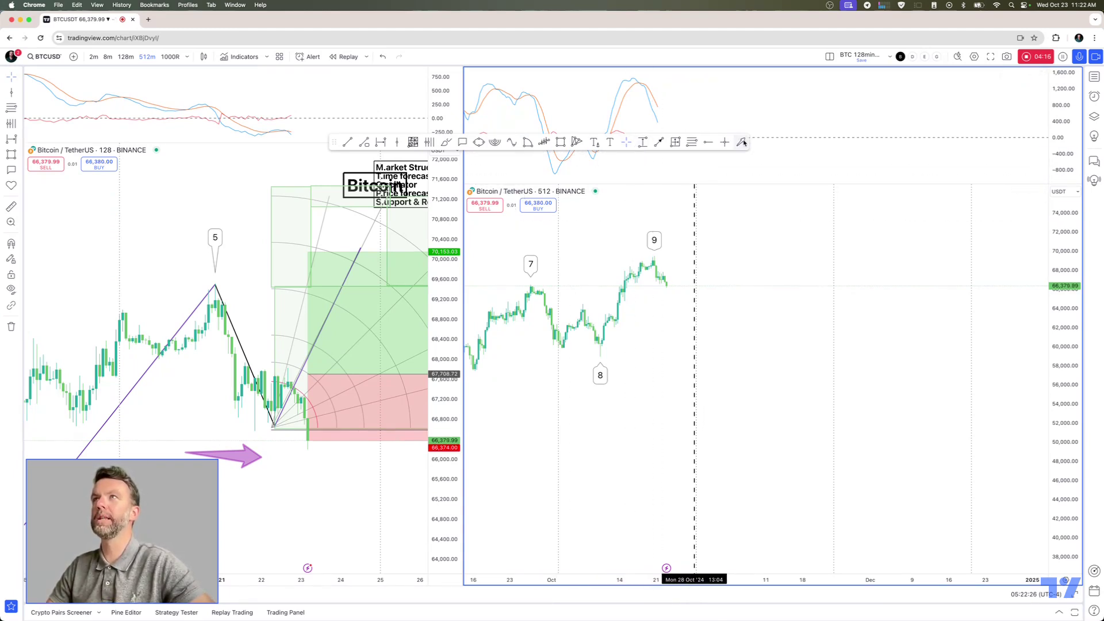
{"action": "left_click_drag", "start_coordinate": [802, 375], "coordinate": [681, 298]}
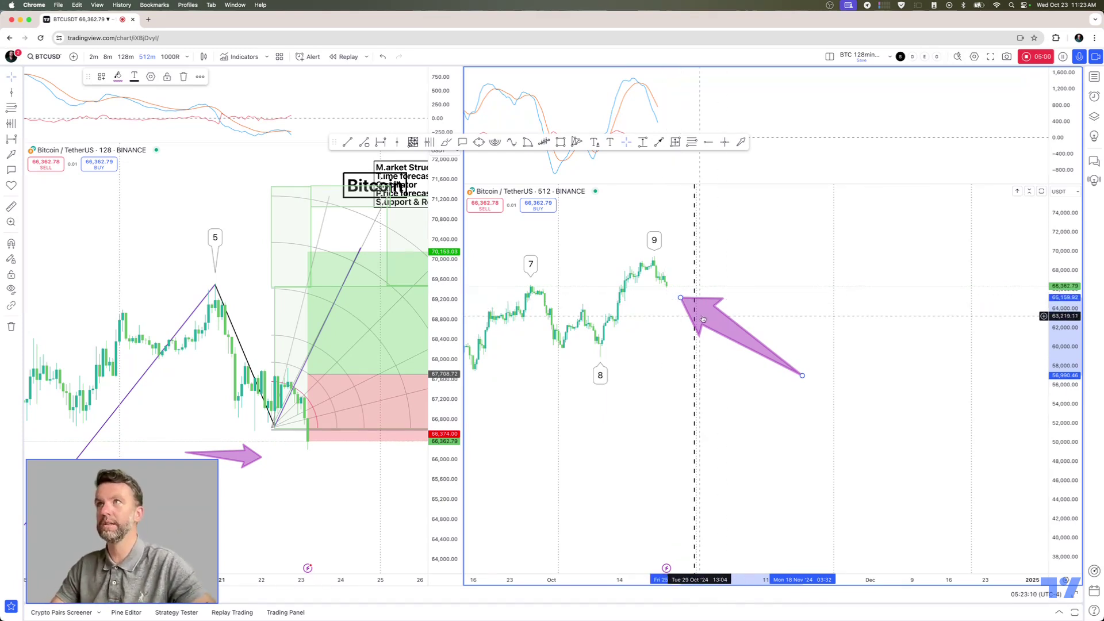
{"action": "key", "text": "Delete"}
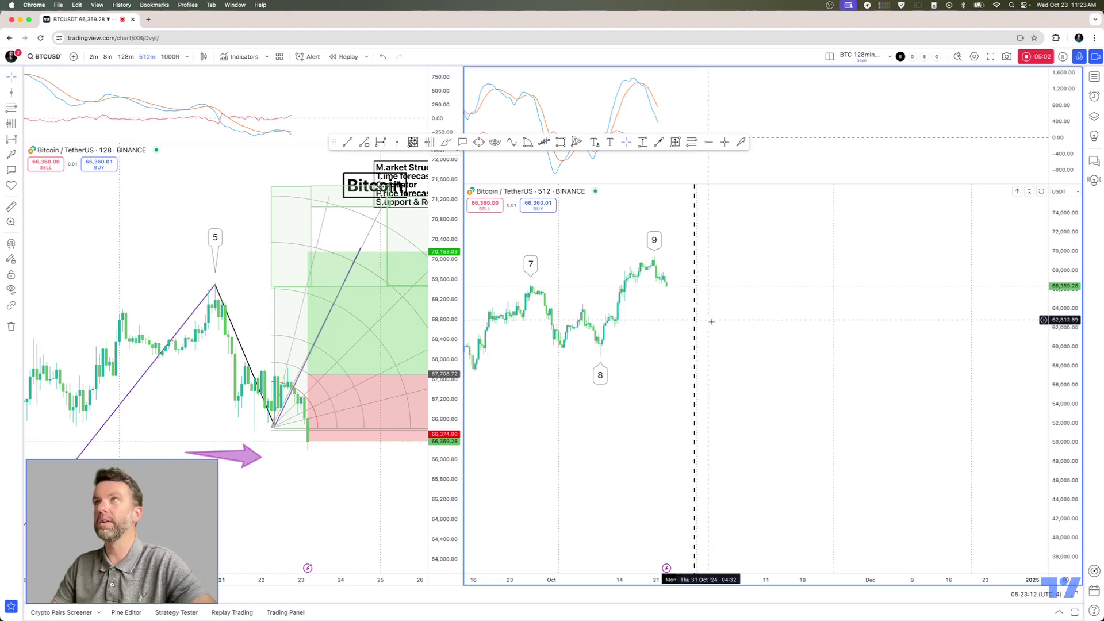
Draw a Fib retracement from about 66,489 to turning point 8's low near 58,938, and move its 0 level to point 9's high
{"action": "left_click_drag", "start_coordinate": [761, 399], "coordinate": [792, 436]}
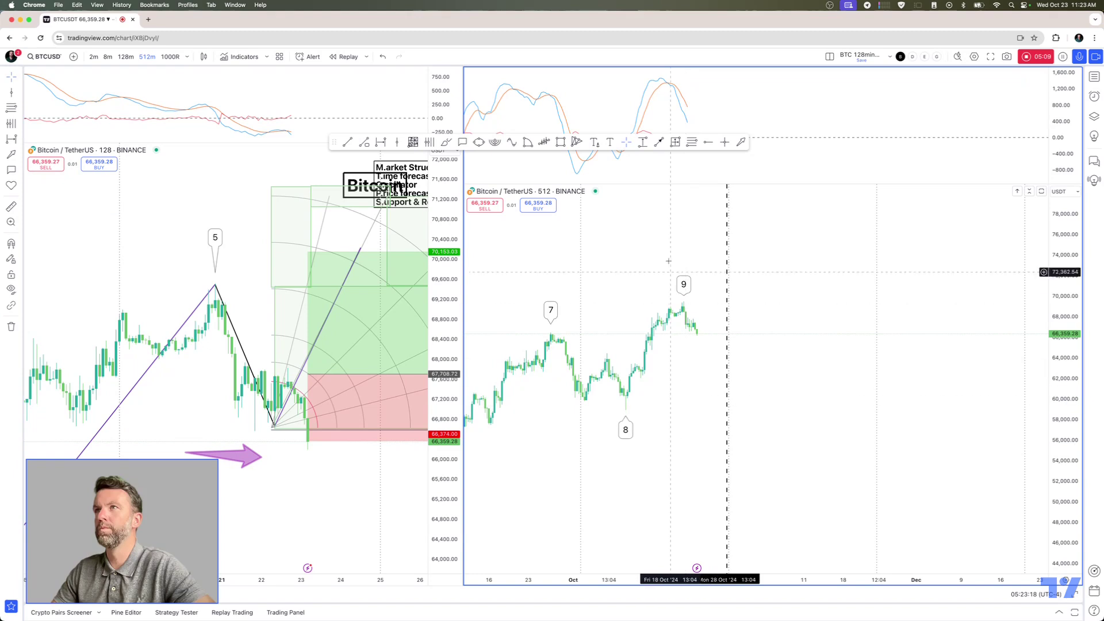
{"action": "left_click", "coordinate": [693, 143]}
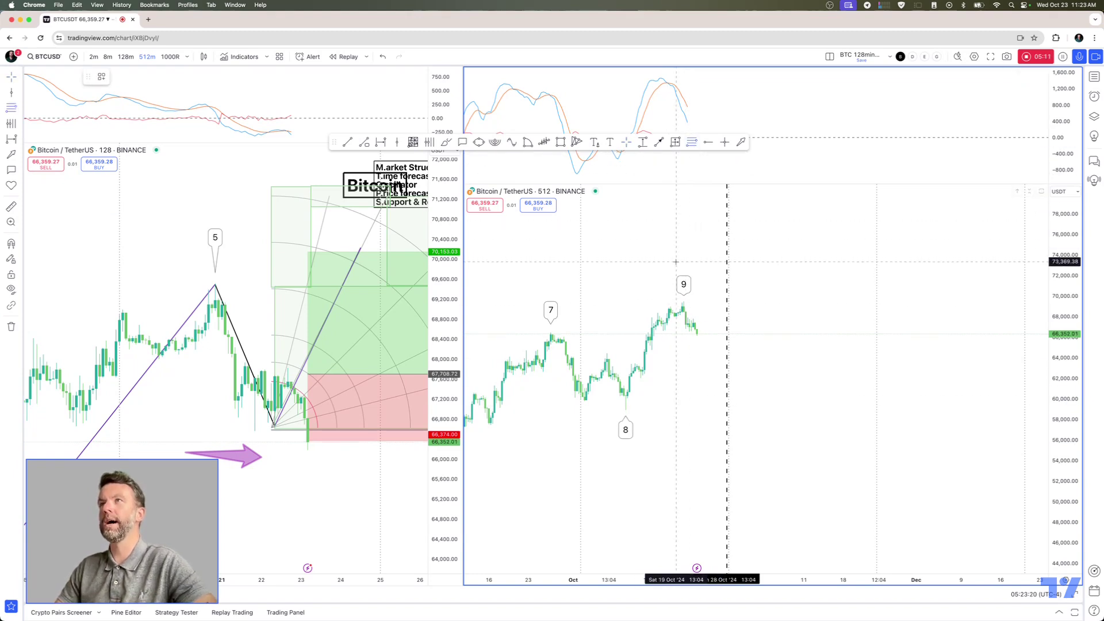
{"action": "left_click", "coordinate": [596, 333]}
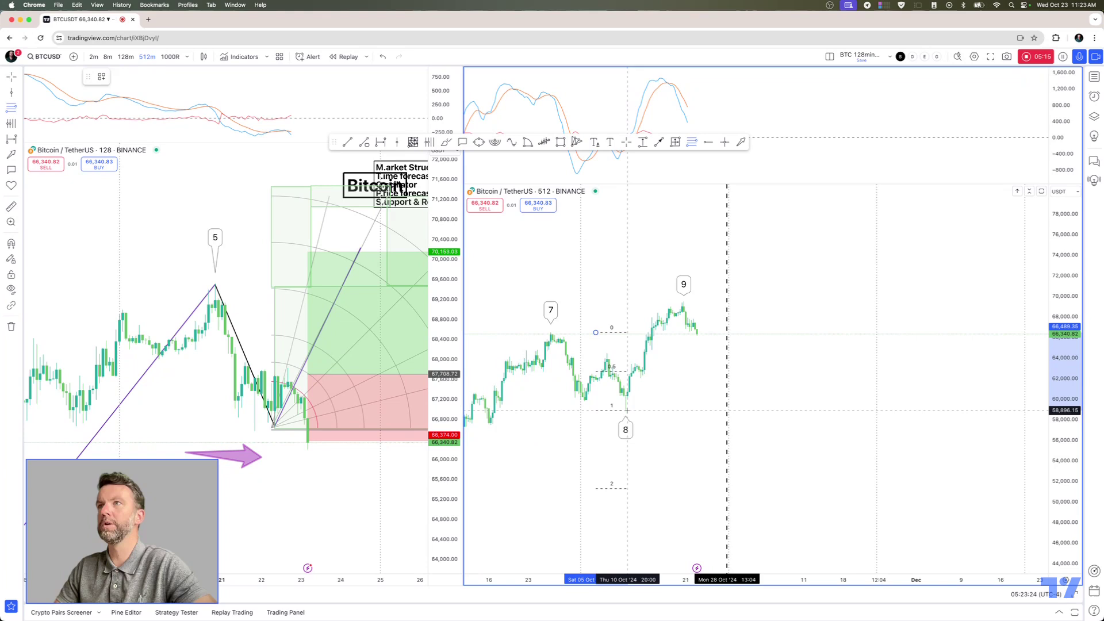
{"action": "left_click", "coordinate": [631, 410]}
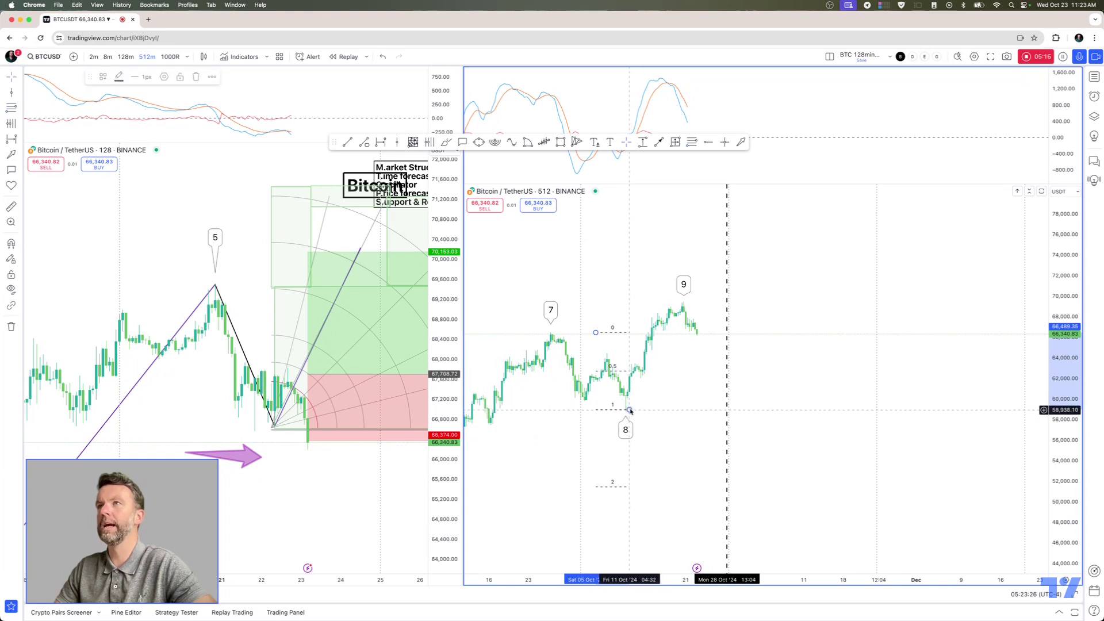
{"action": "left_click_drag", "start_coordinate": [619, 334], "coordinate": [724, 303]}
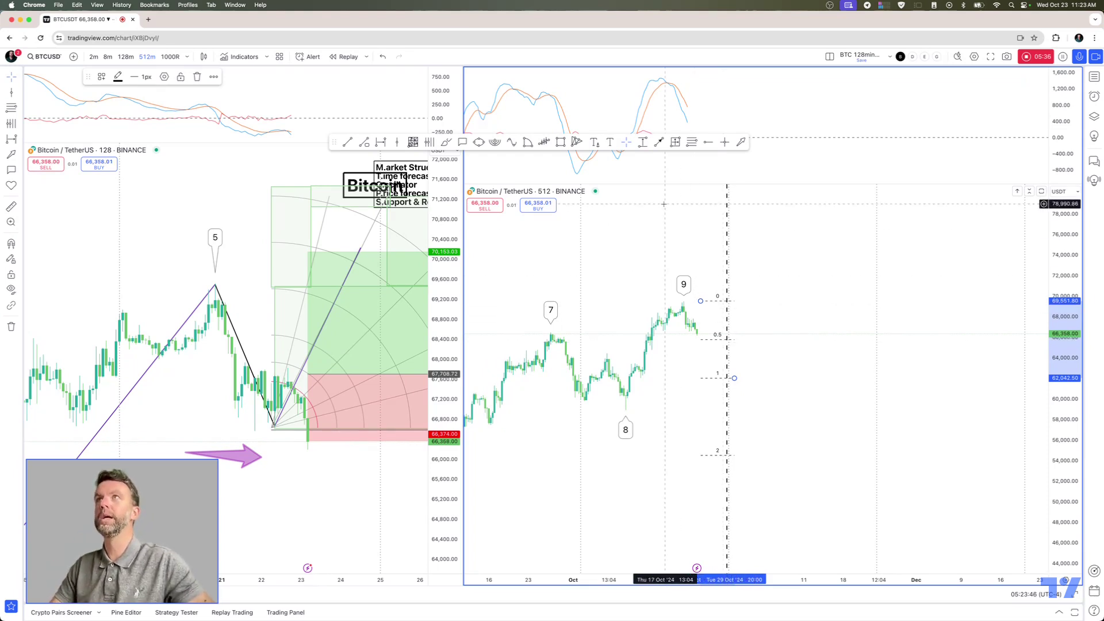
Place a Gann square from turning point 9's high at 69,551.80 down to about 65,860, near the retracement's 0.5 level
{"action": "left_click", "coordinate": [413, 142]}
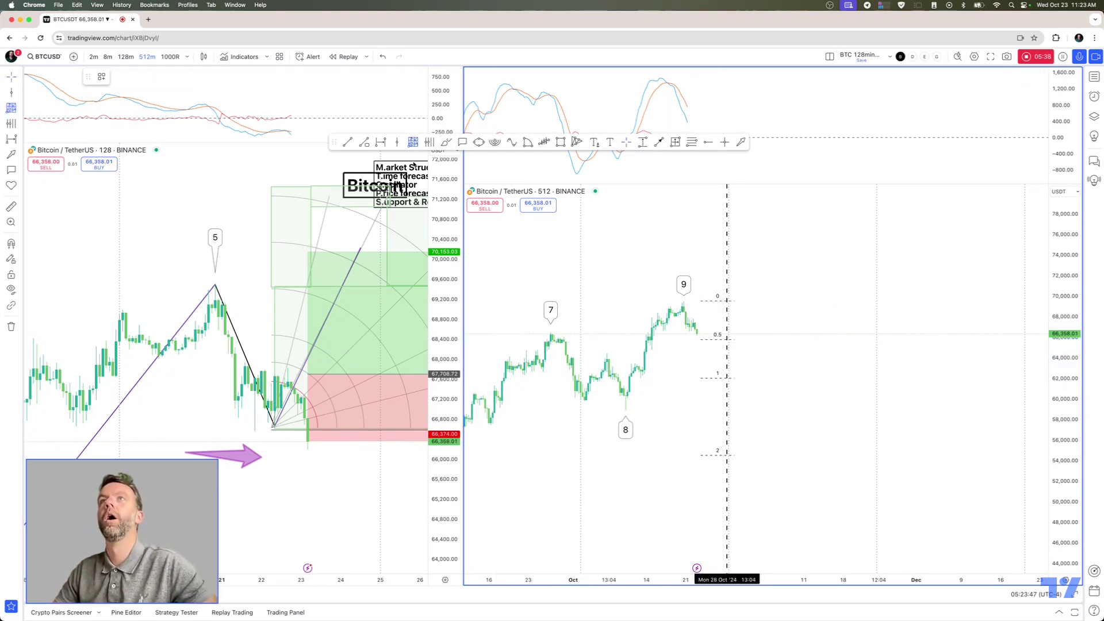
{"action": "left_click", "coordinate": [683, 301]}
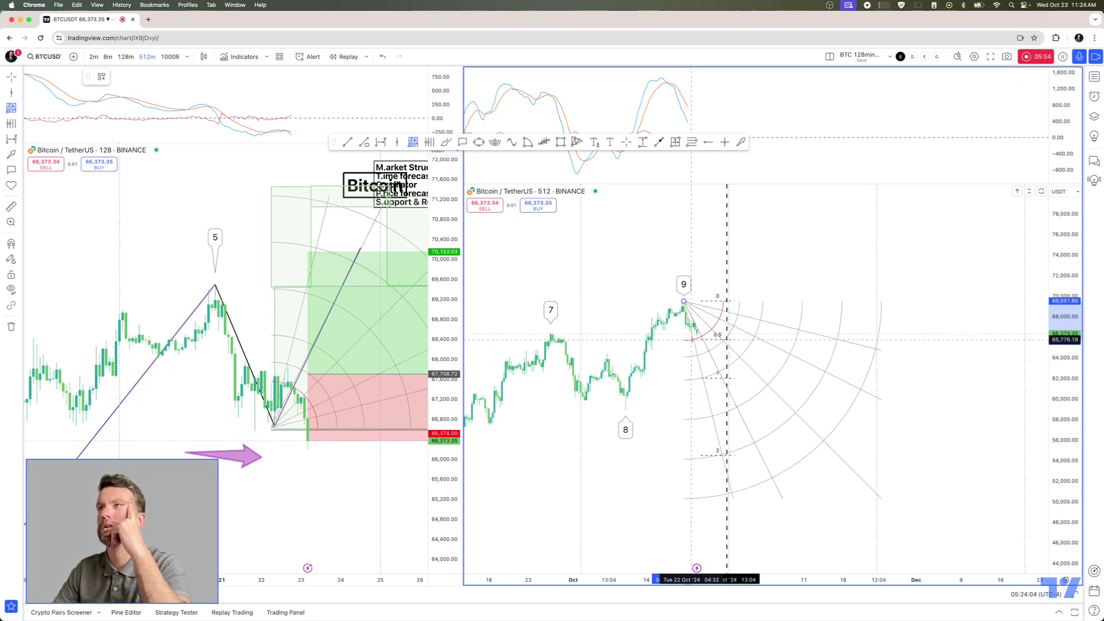
{"action": "left_click", "coordinate": [691, 340]}
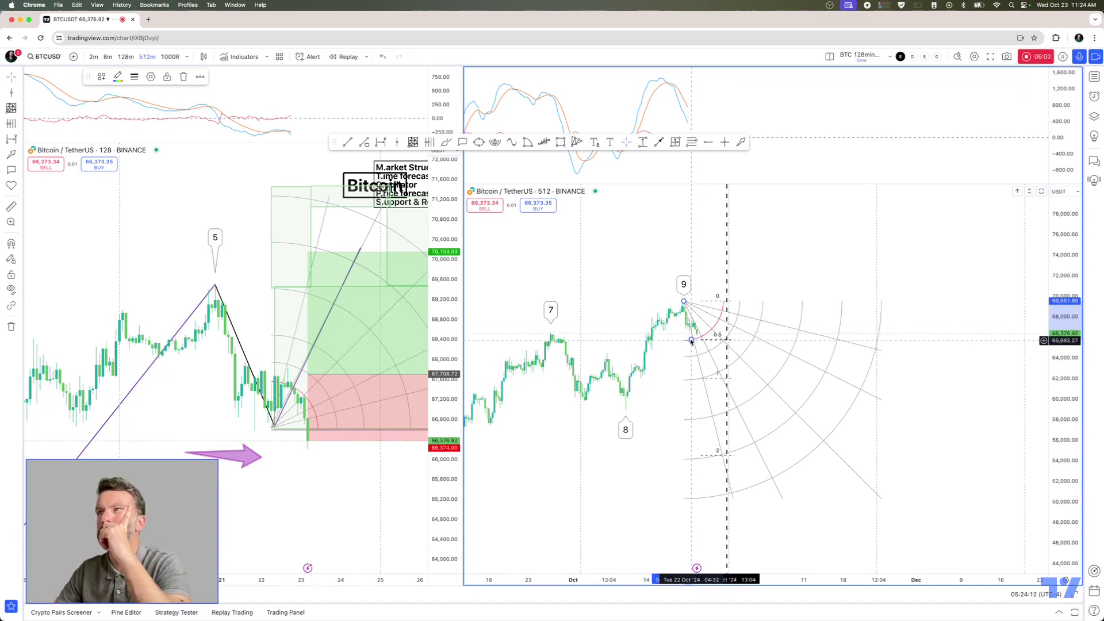
{"action": "left_click_drag", "start_coordinate": [691, 340], "coordinate": [691, 341]}
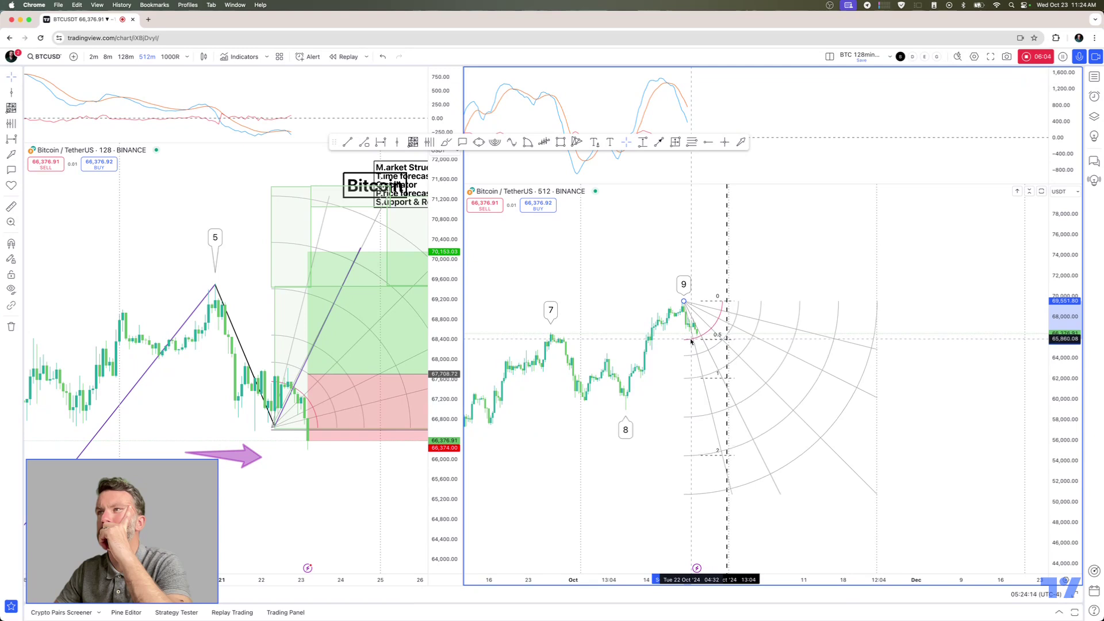
{"action": "left_click", "coordinate": [691, 341]}
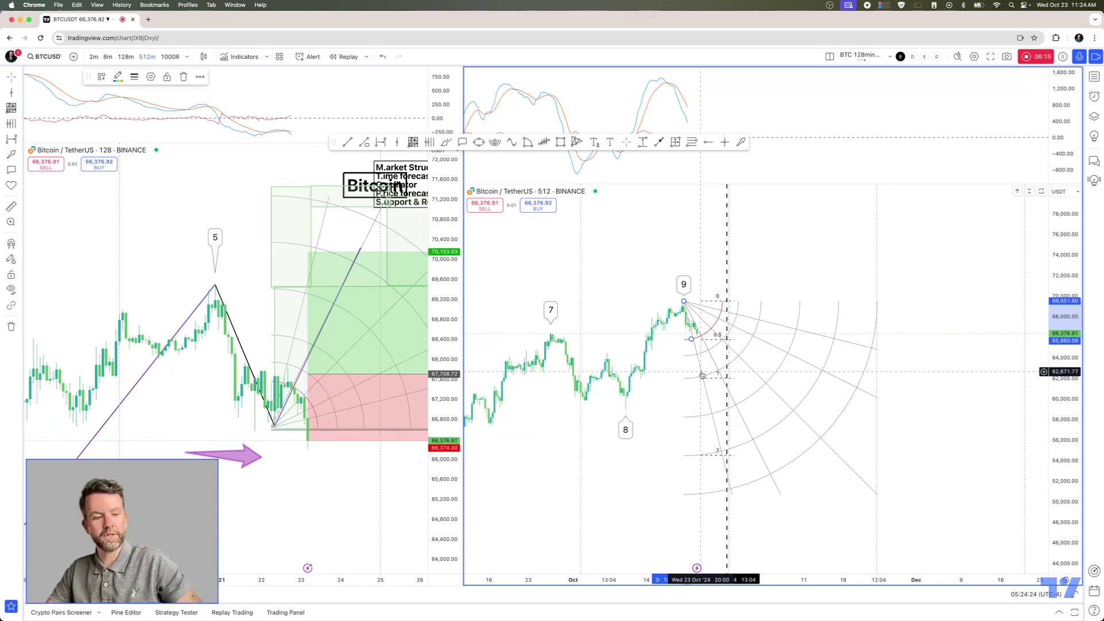
Bring the MTOPS checklist back over the 512-minute chart and mark Turning Point Spacing and Scaling as complete
{"action": "left_click_drag", "start_coordinate": [811, 519], "coordinate": [932, 213]}
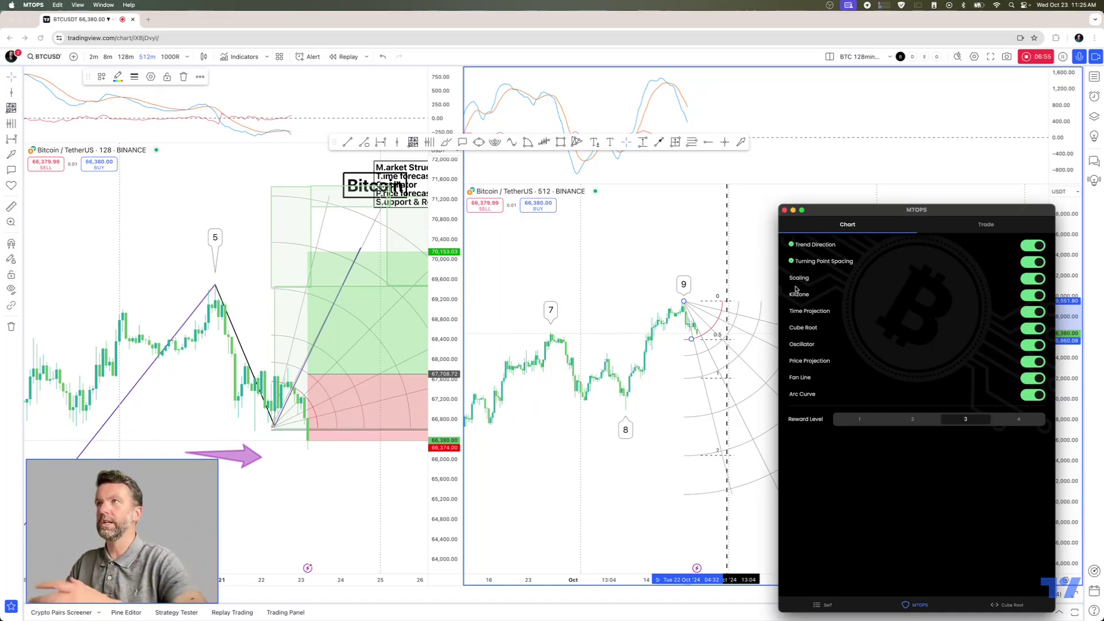
{"action": "left_click", "coordinate": [797, 284]}
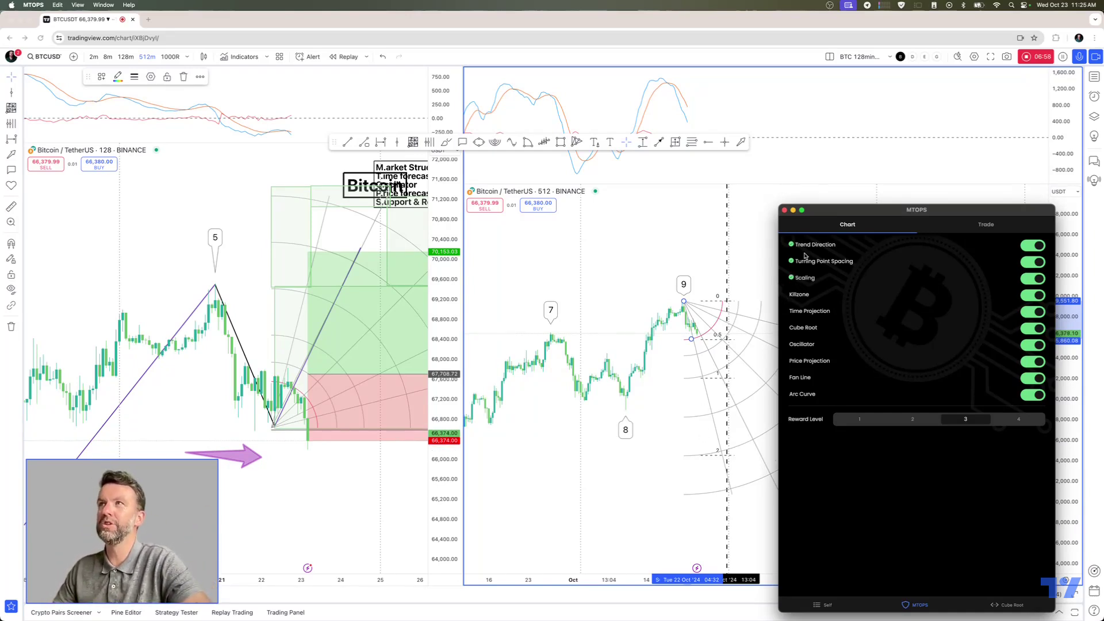
Mark Killzone as complete in the MTOPS checklist and switch its setting off
{"action": "left_click", "coordinate": [804, 294]}
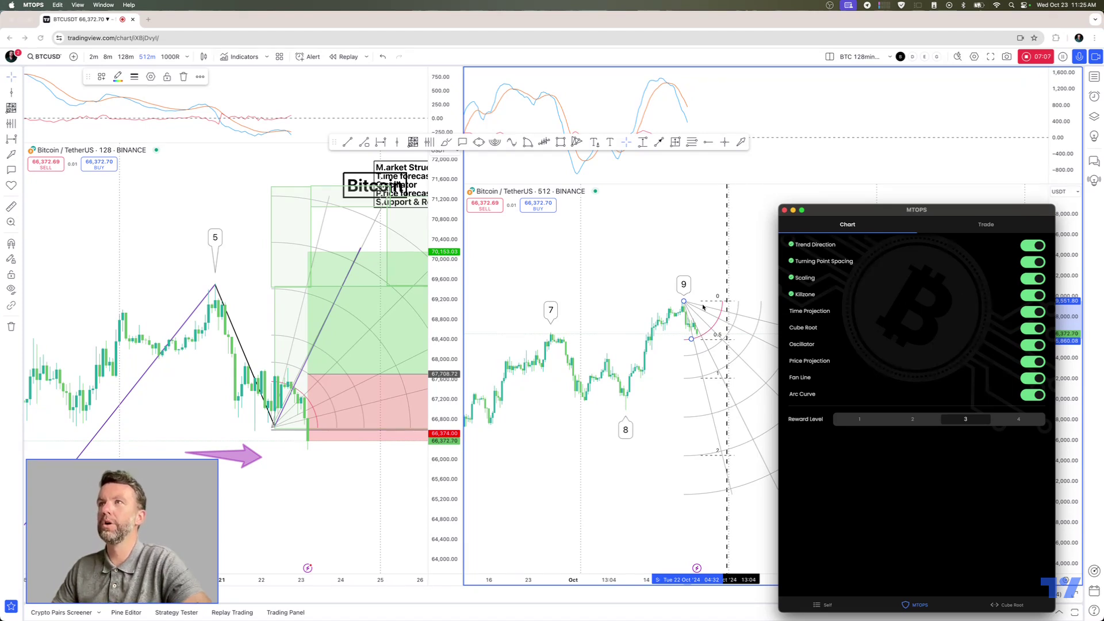
{"action": "left_click", "coordinate": [1035, 296]}
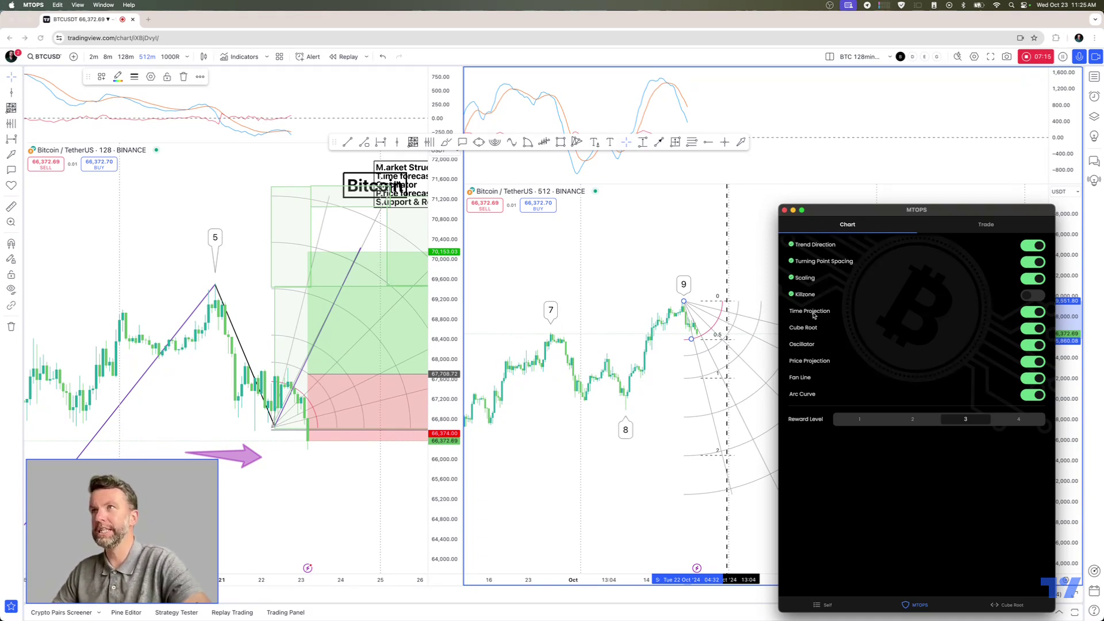
Draw a date and price range from turning point 6 to 8 on the 512-minute chart, and shift it to start at point 8
{"action": "left_click", "coordinate": [658, 282]}
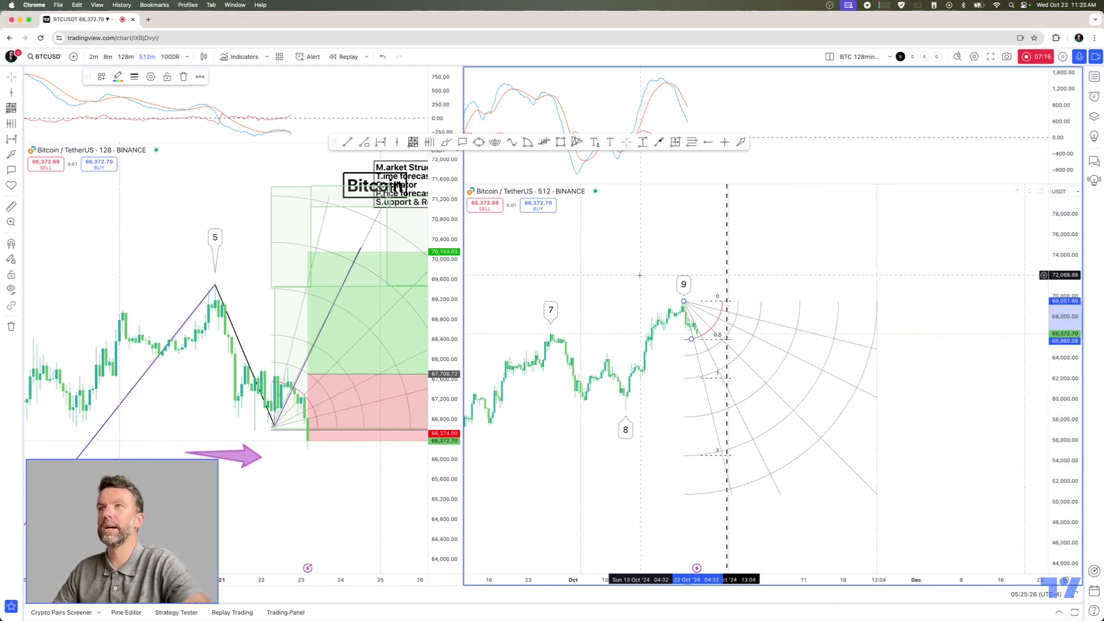
{"action": "scroll", "coordinate": [706, 178], "scroll_direction": "down", "scroll_amount": 3}
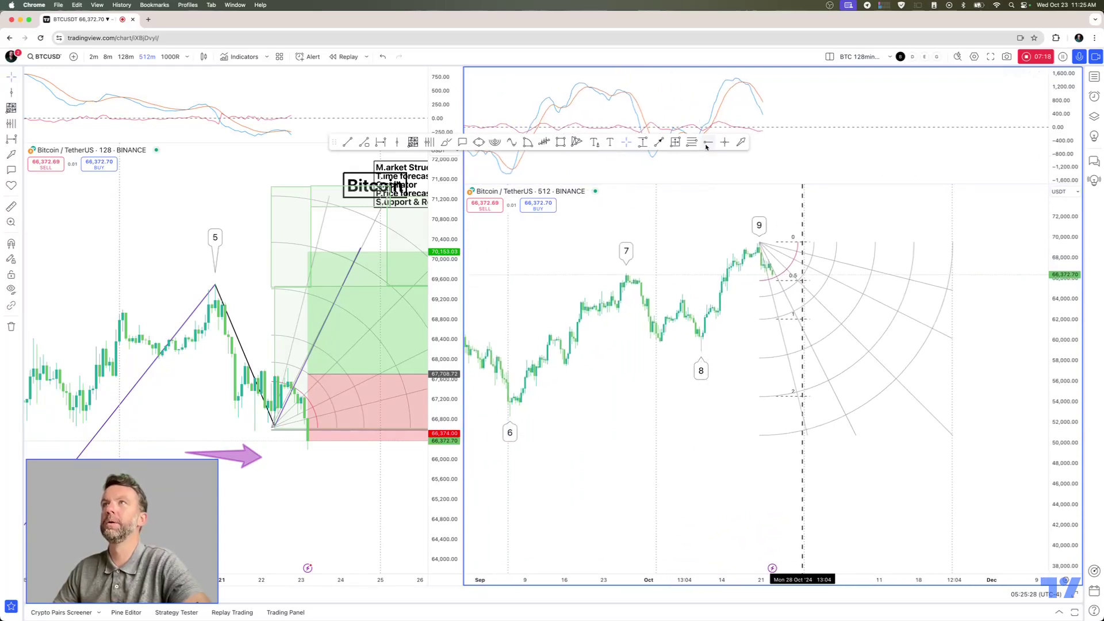
{"action": "left_click", "coordinate": [676, 143]}
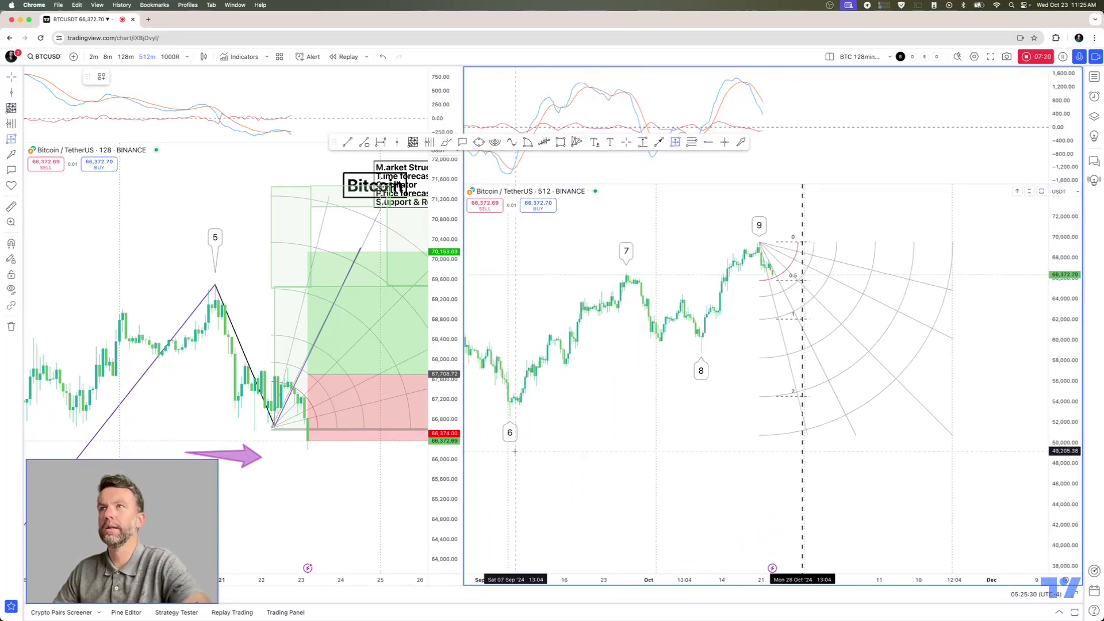
{"action": "left_click", "coordinate": [510, 449]}
{"action": "left_click", "coordinate": [701, 432]}
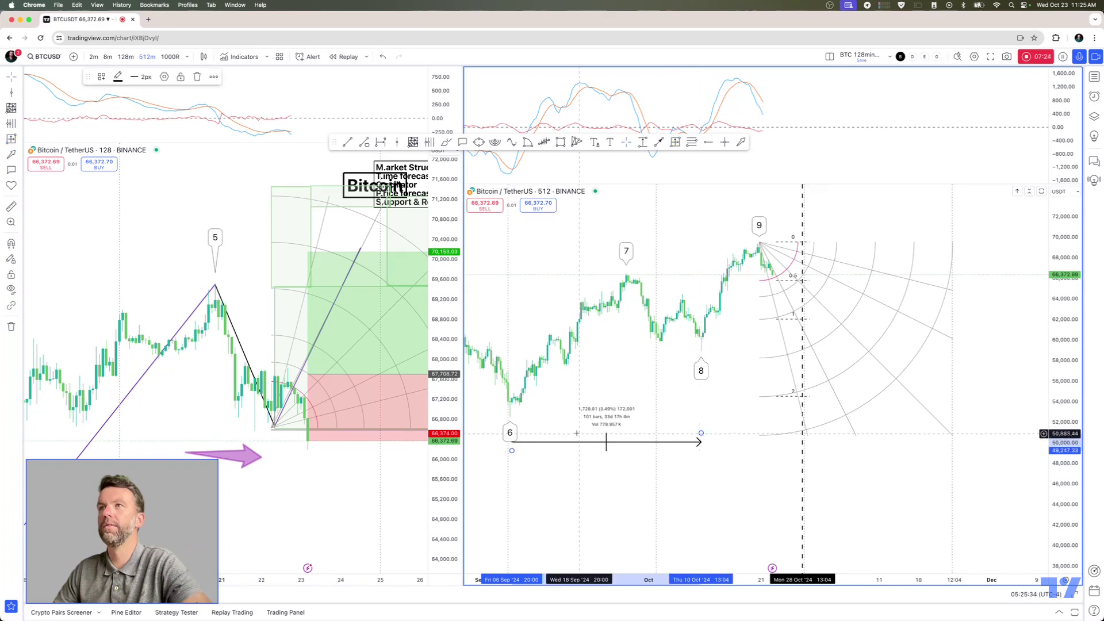
{"action": "left_click_drag", "start_coordinate": [529, 443], "coordinate": [719, 409]}
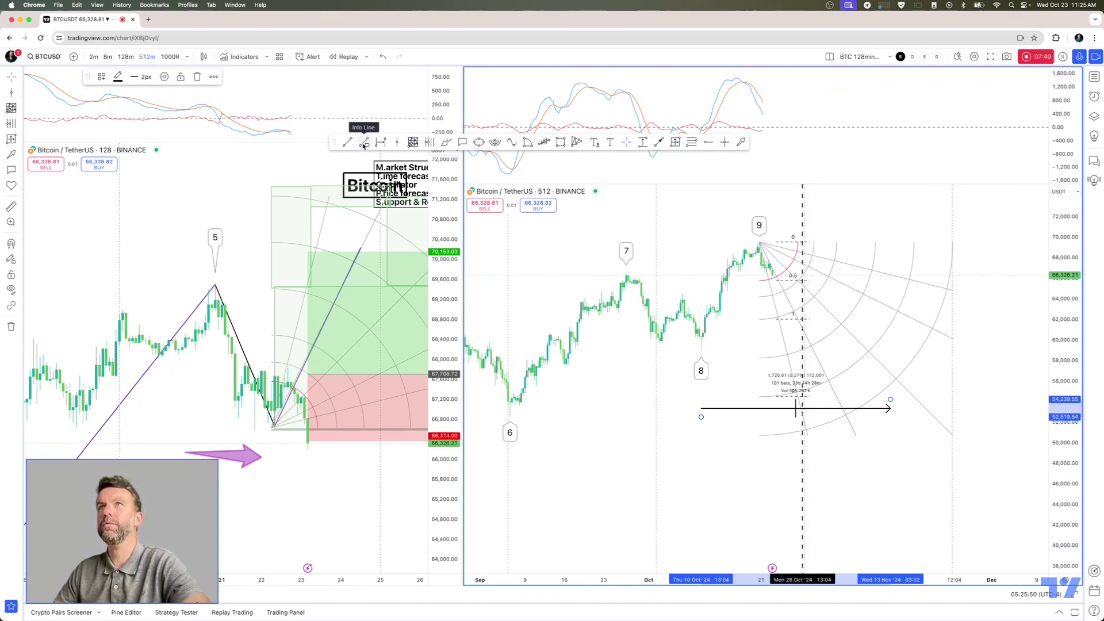
Shade a rectangle from 21 Oct at about 58,309 to 24 Nov at 50,590, and a narrow one above it up to turning point 9's high
{"action": "left_click", "coordinate": [561, 142]}
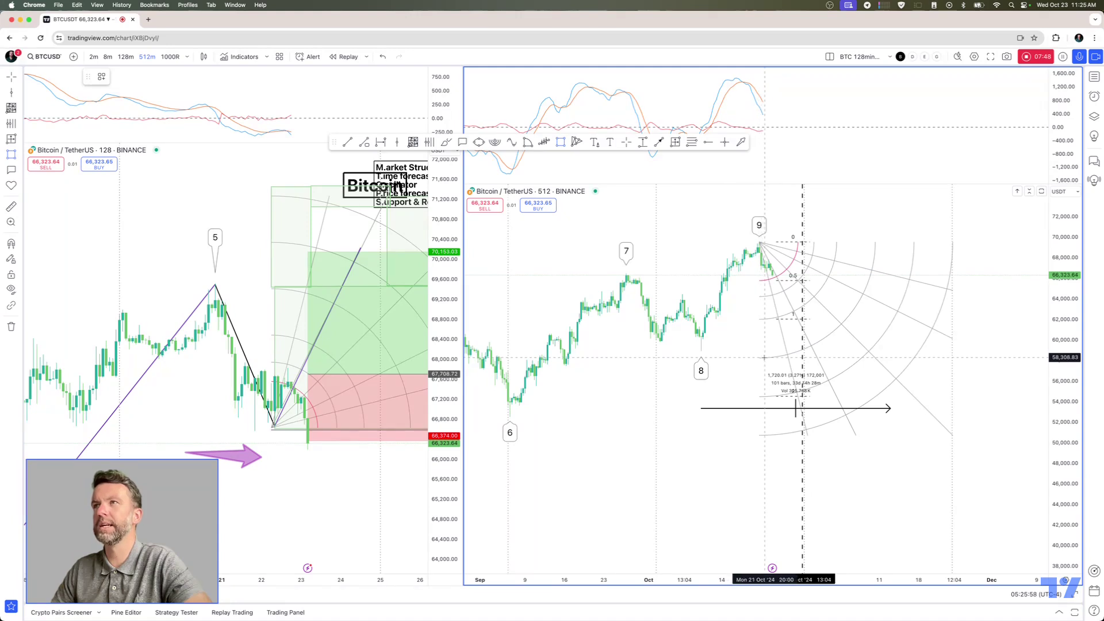
{"action": "left_click_drag", "start_coordinate": [761, 357], "coordinate": [953, 437]}
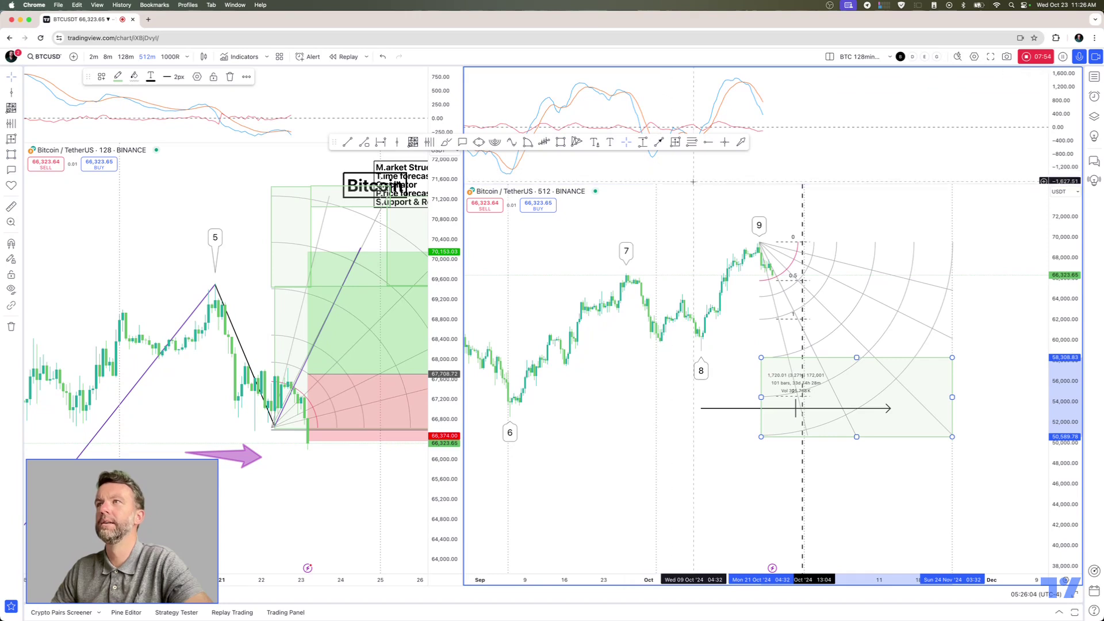
{"action": "left_click", "coordinate": [562, 143]}
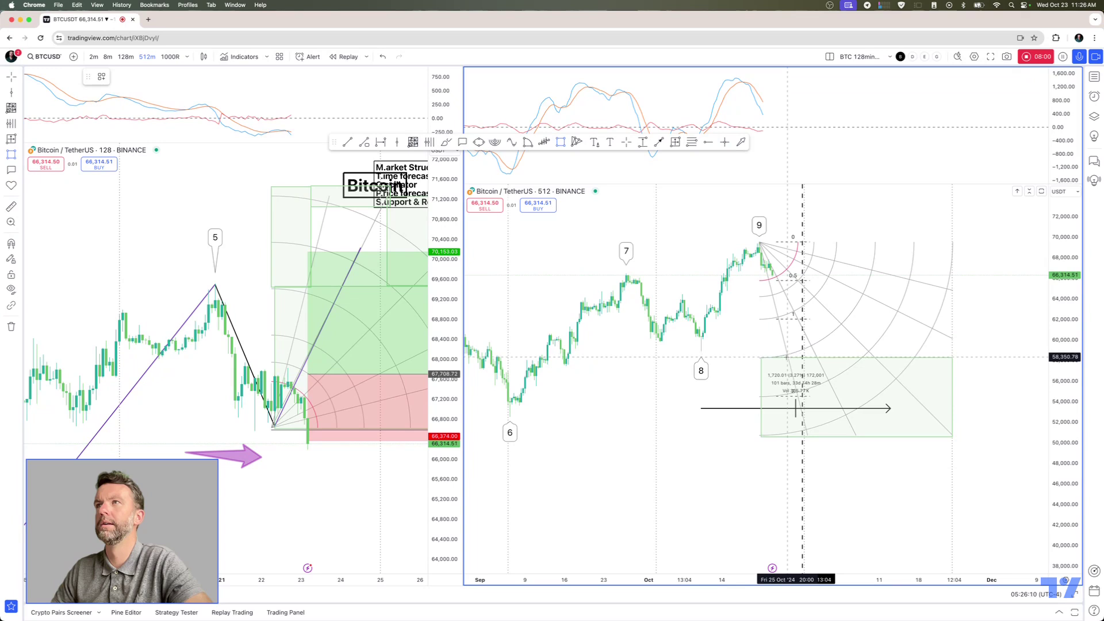
{"action": "left_click_drag", "start_coordinate": [783, 358], "coordinate": [761, 242]}
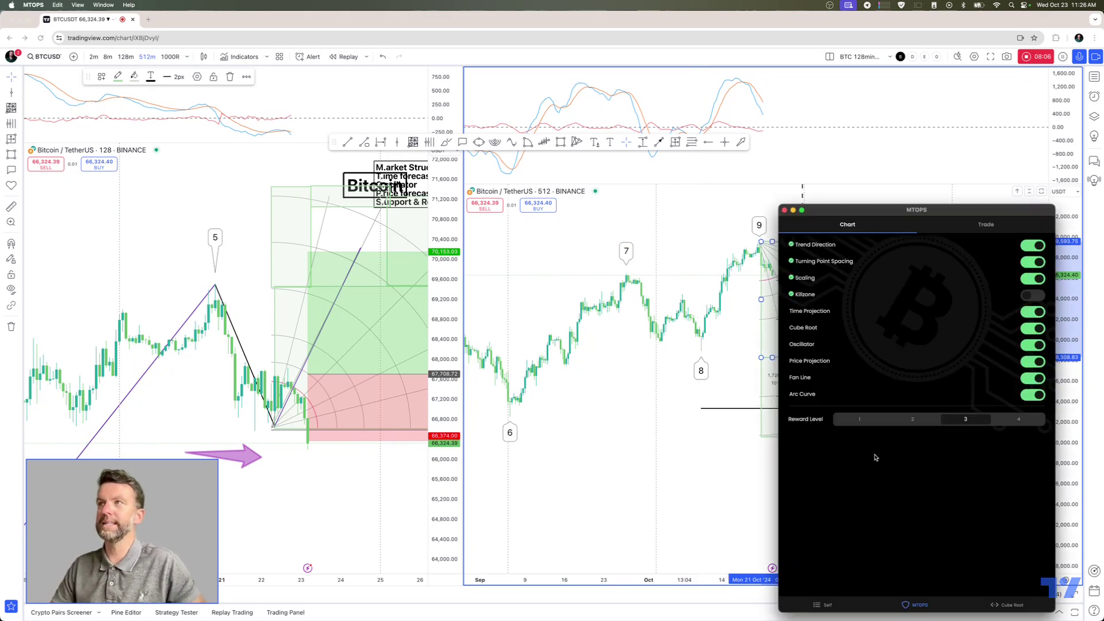
Bring the MTOPS checklist back over the chart and mark Time Projection and Cube Root as complete
{"action": "left_click", "coordinate": [885, 185]}
{"action": "left_click_drag", "start_coordinate": [851, 208], "coordinate": [679, 247]}
{"action": "key", "text": "super+Tab"}
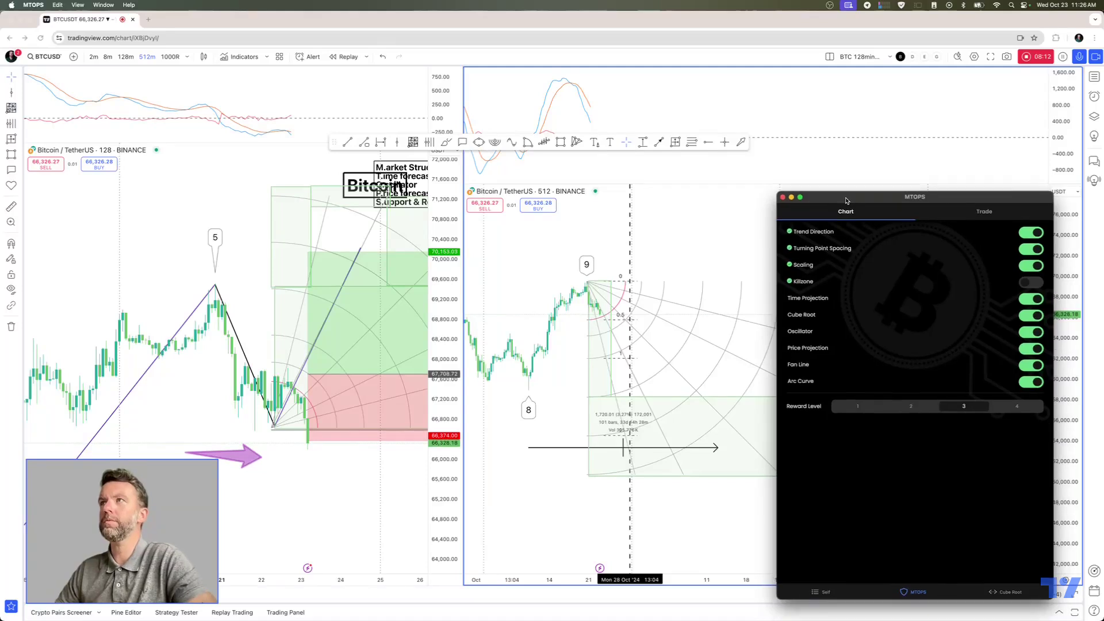
{"action": "left_click_drag", "start_coordinate": [846, 201], "coordinate": [843, 200]}
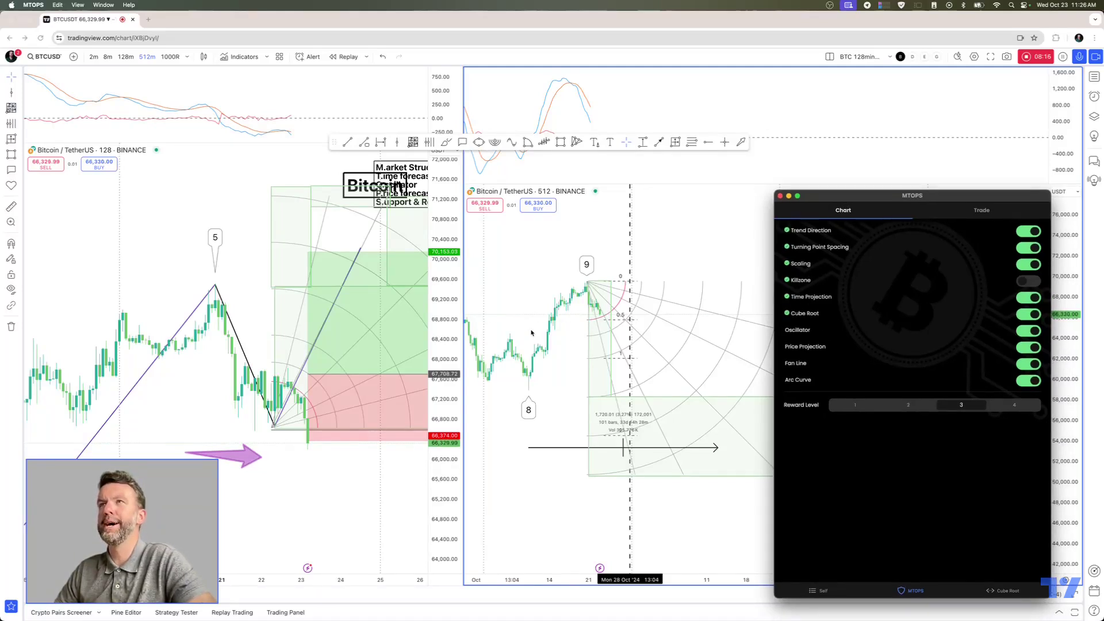
Measure the number of bars between turning points 8 and 9 with an info line, and discard the line
{"action": "left_click", "coordinate": [526, 371]}
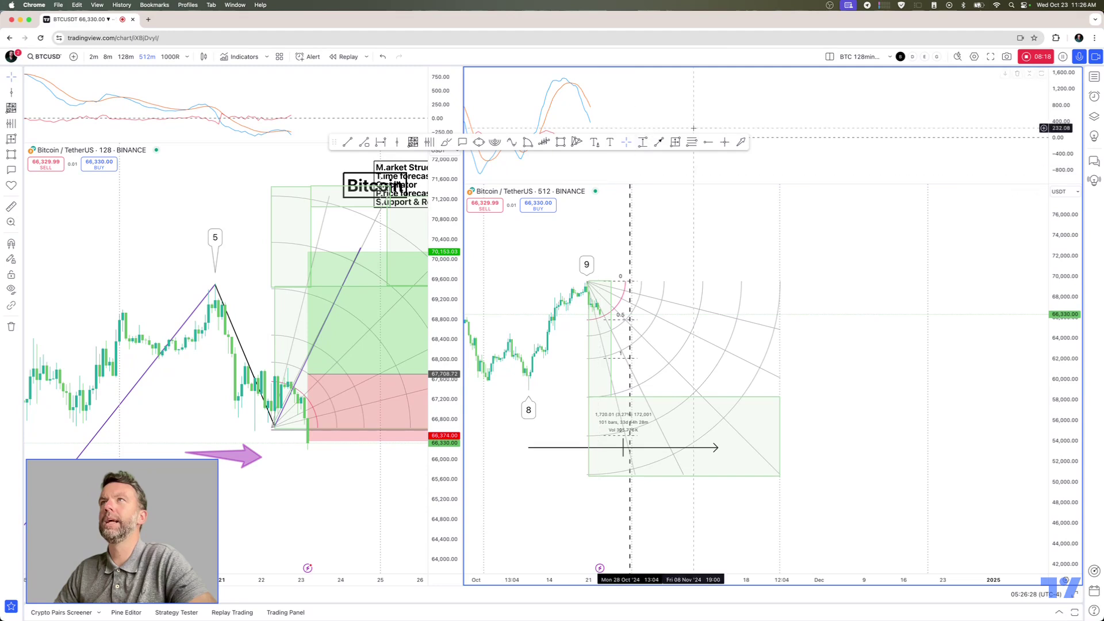
{"action": "left_click", "coordinate": [364, 142]}
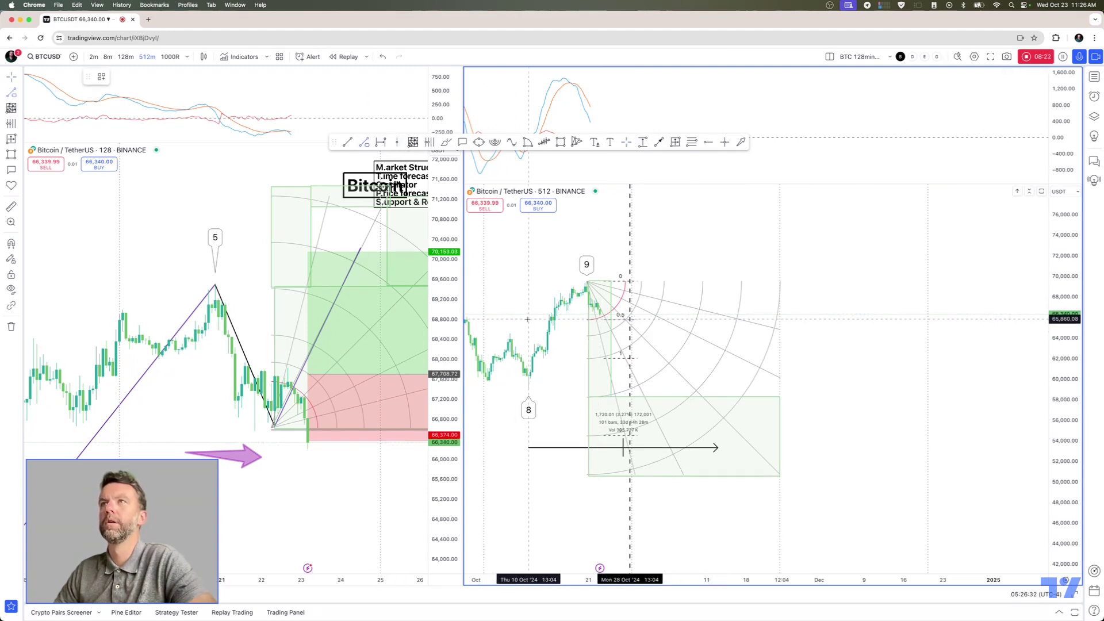
{"action": "left_click", "coordinate": [529, 319]}
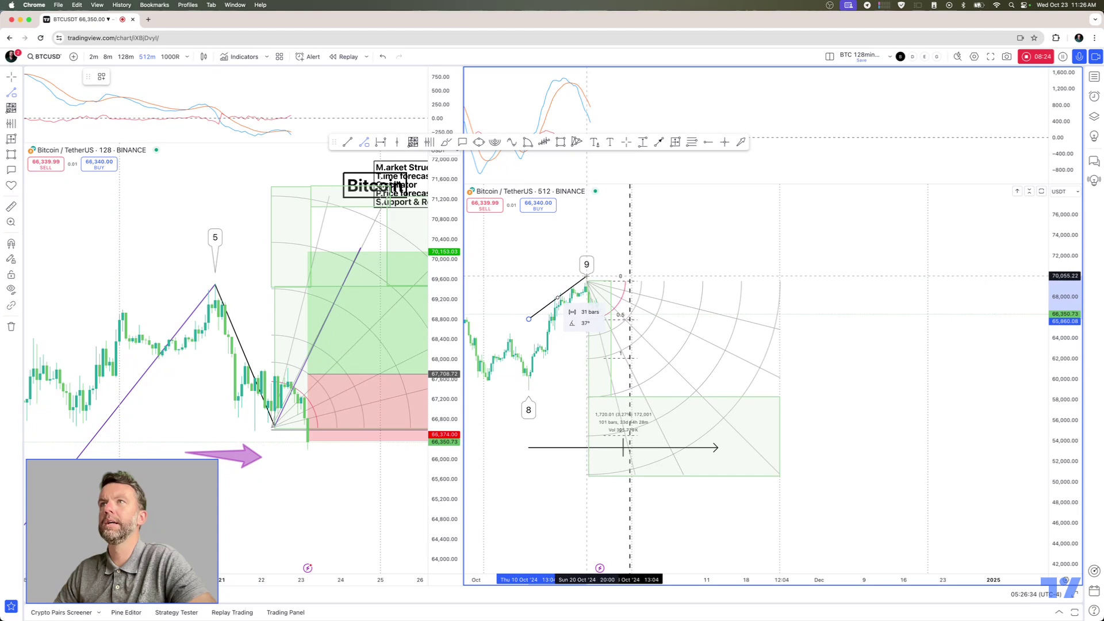
{"action": "key", "text": "Escape"}
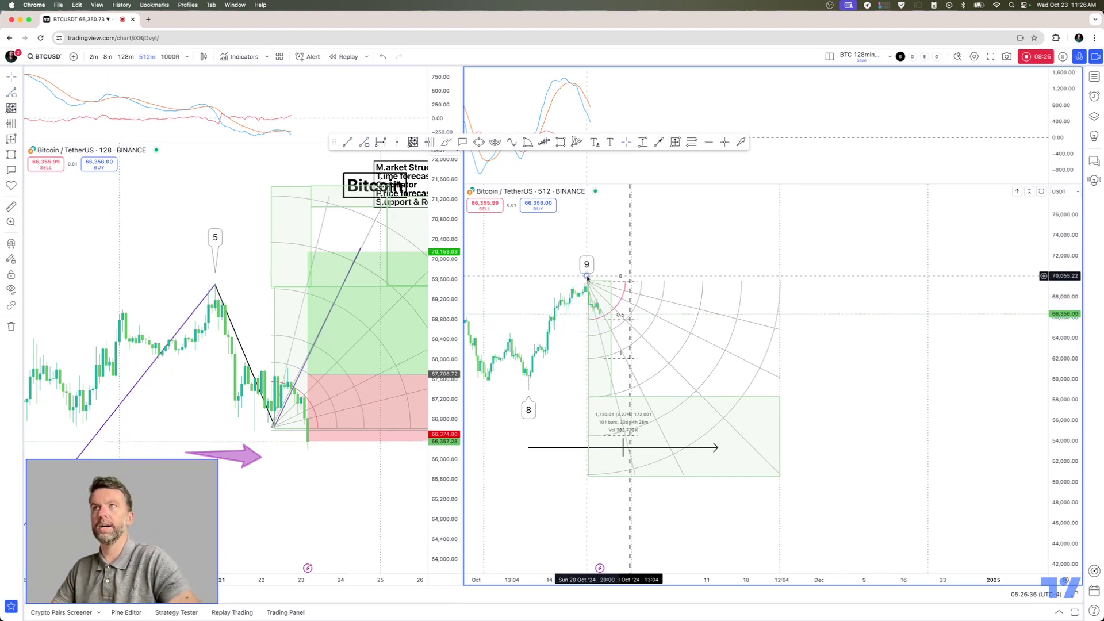
Switch to MTOPS and enter 31 bars as the length between the last two turning points in the Cube Root calculator
{"action": "key", "text": "super+Tab"}
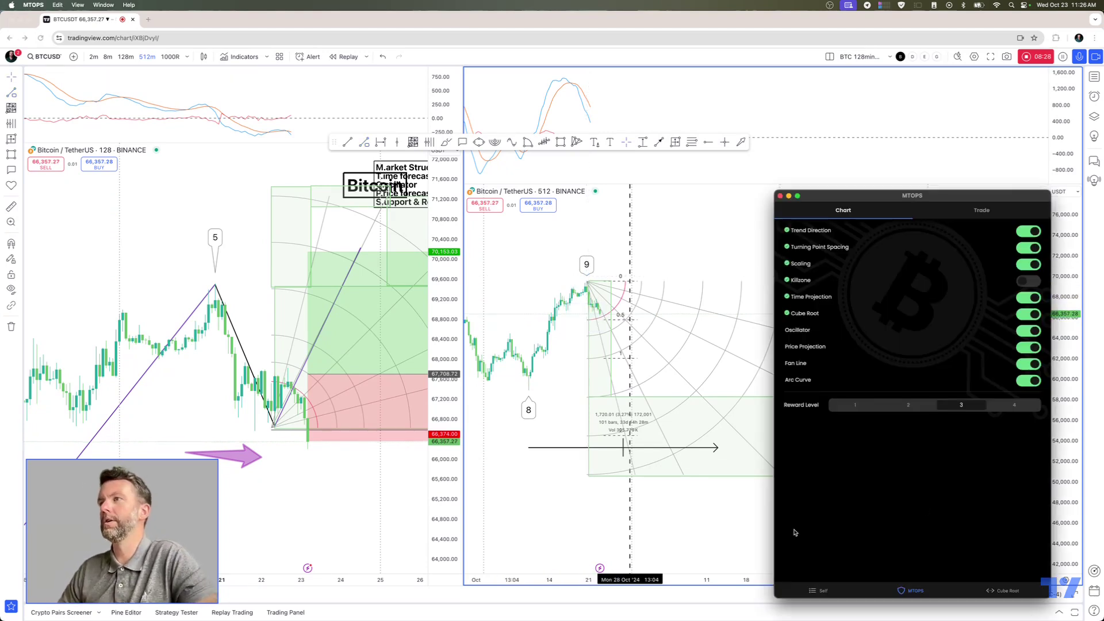
{"action": "left_click", "coordinate": [988, 594]}
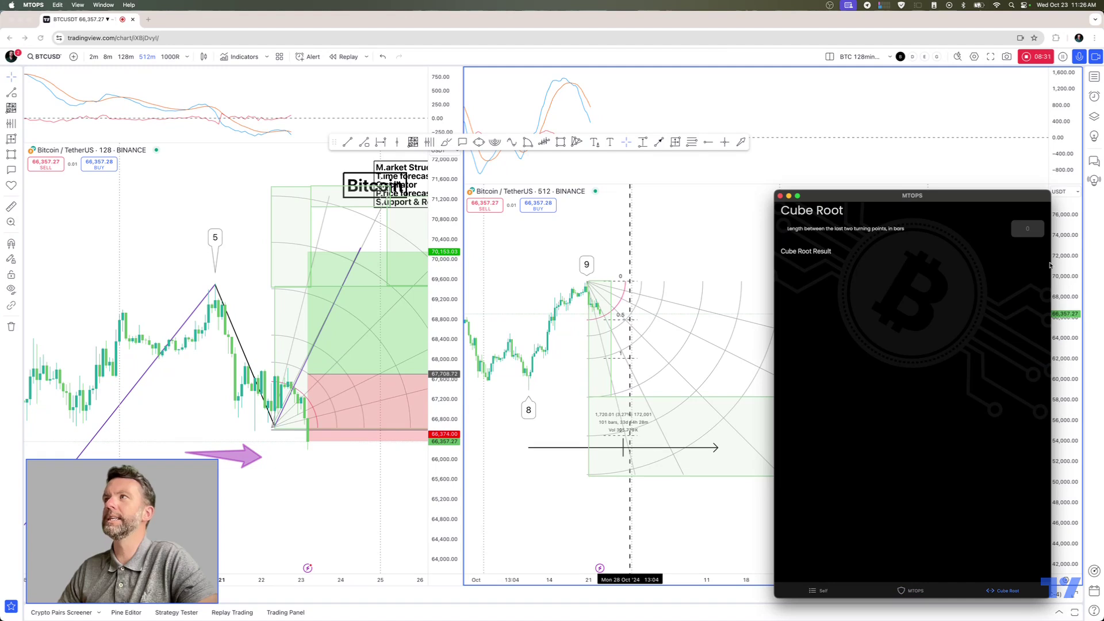
{"action": "left_click", "coordinate": [1029, 228]}
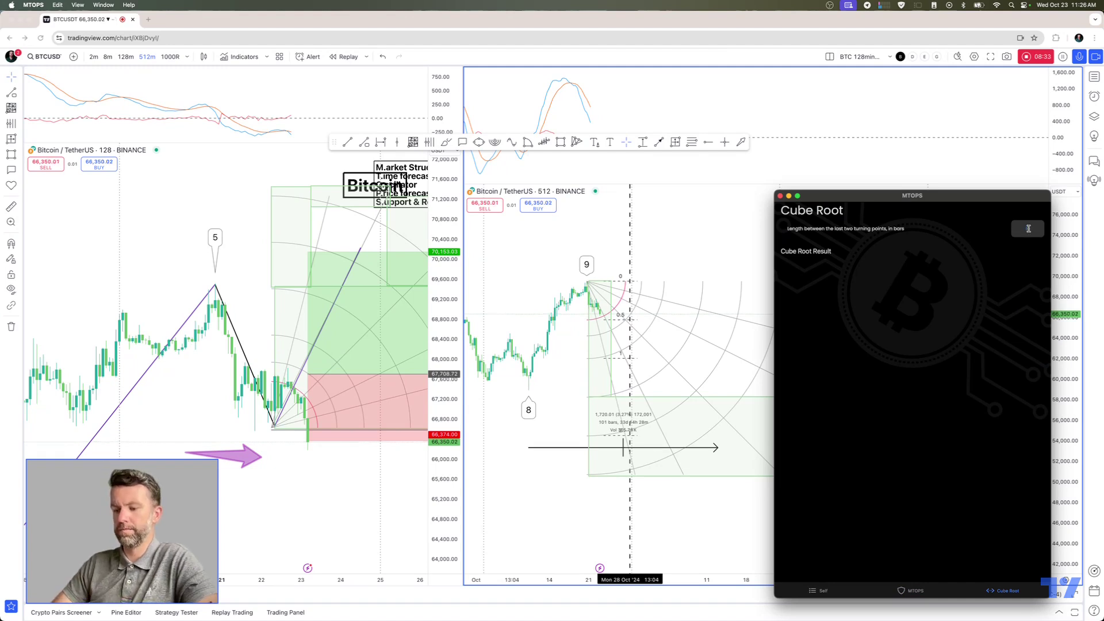
{"action": "type", "text": "31"}
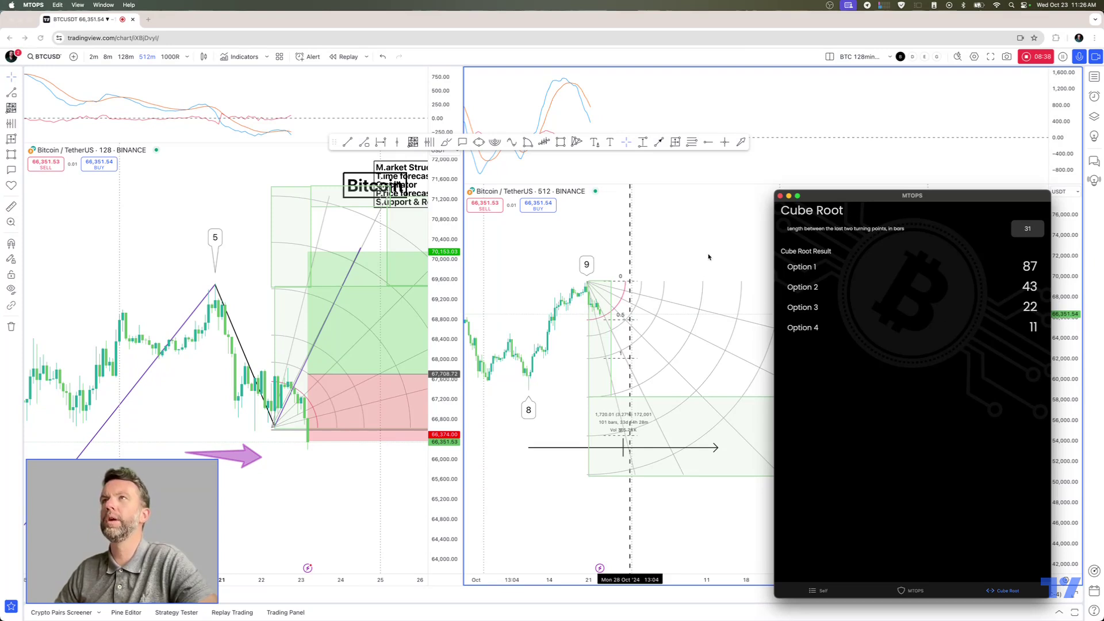
Measure 22 bars forward from turning point 9's date with a date and price range, and delete the measurement
{"action": "left_click", "coordinate": [644, 148]}
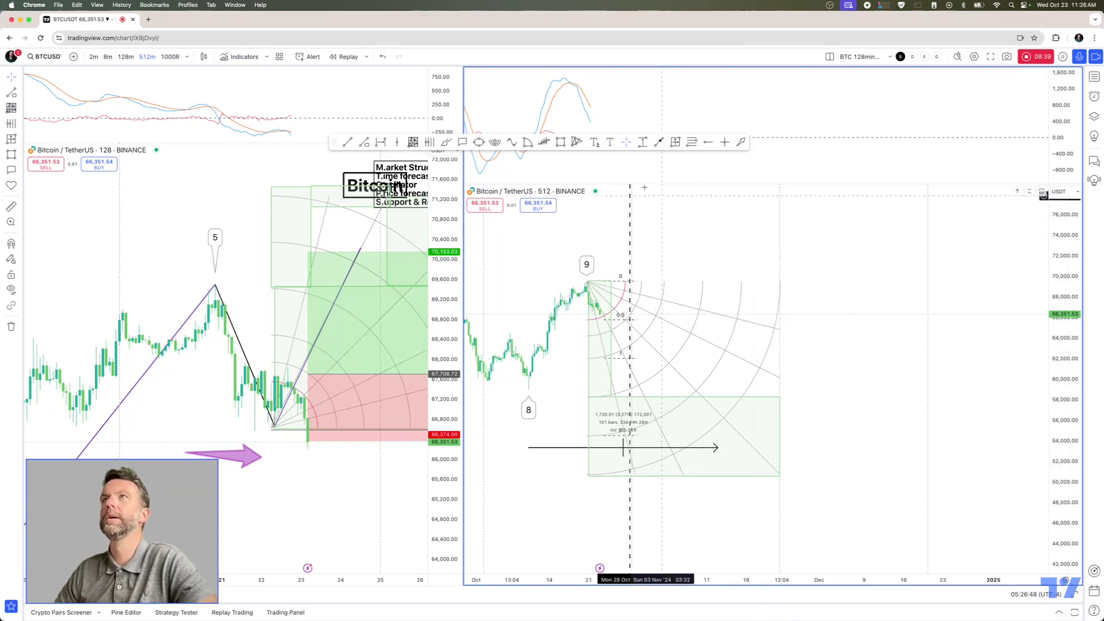
{"action": "left_click", "coordinate": [673, 146]}
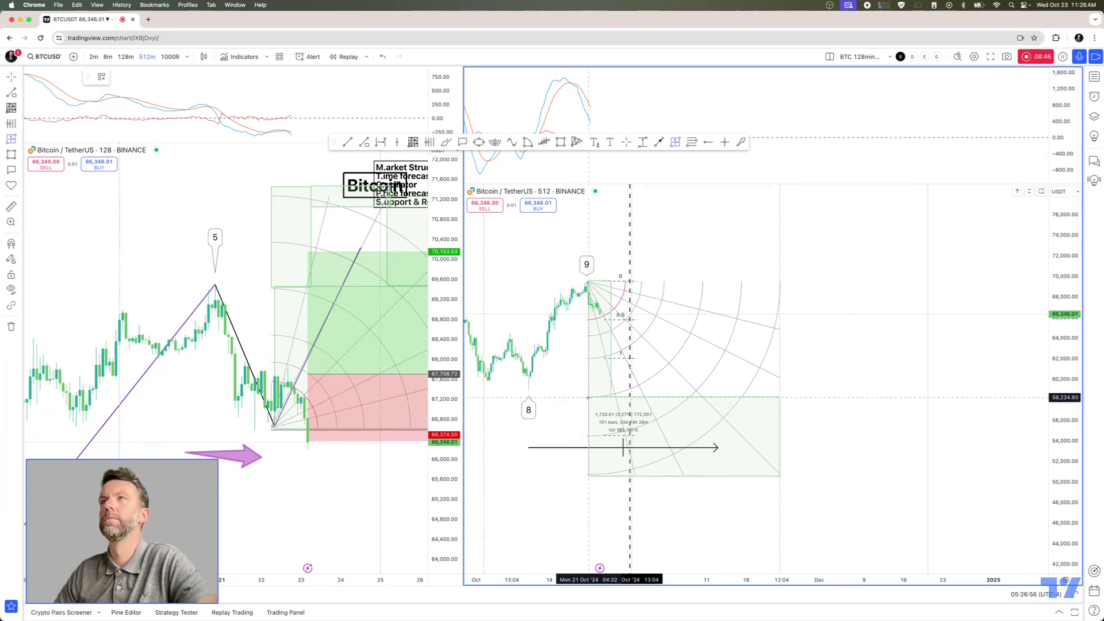
{"action": "left_click", "coordinate": [587, 397]}
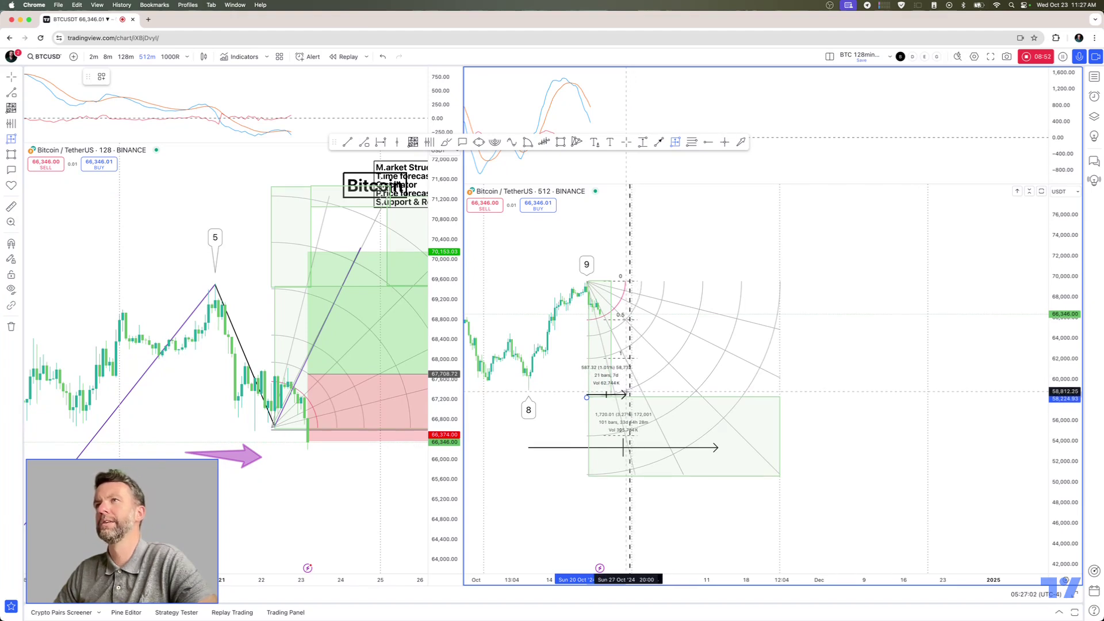
{"action": "left_click", "coordinate": [628, 390]}
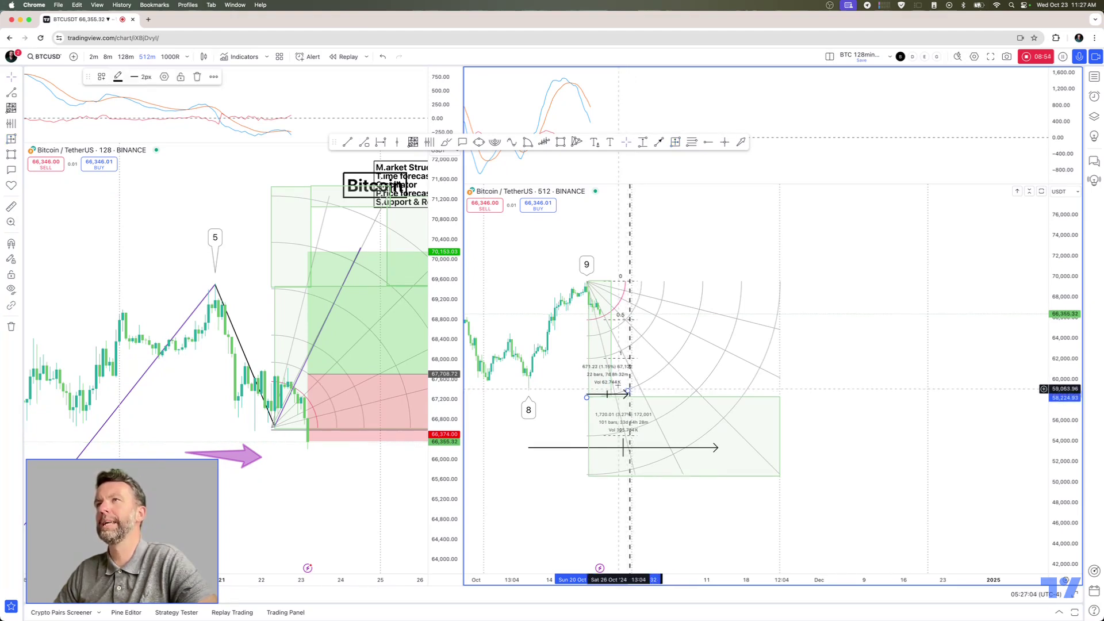
{"action": "key", "text": "Delete"}
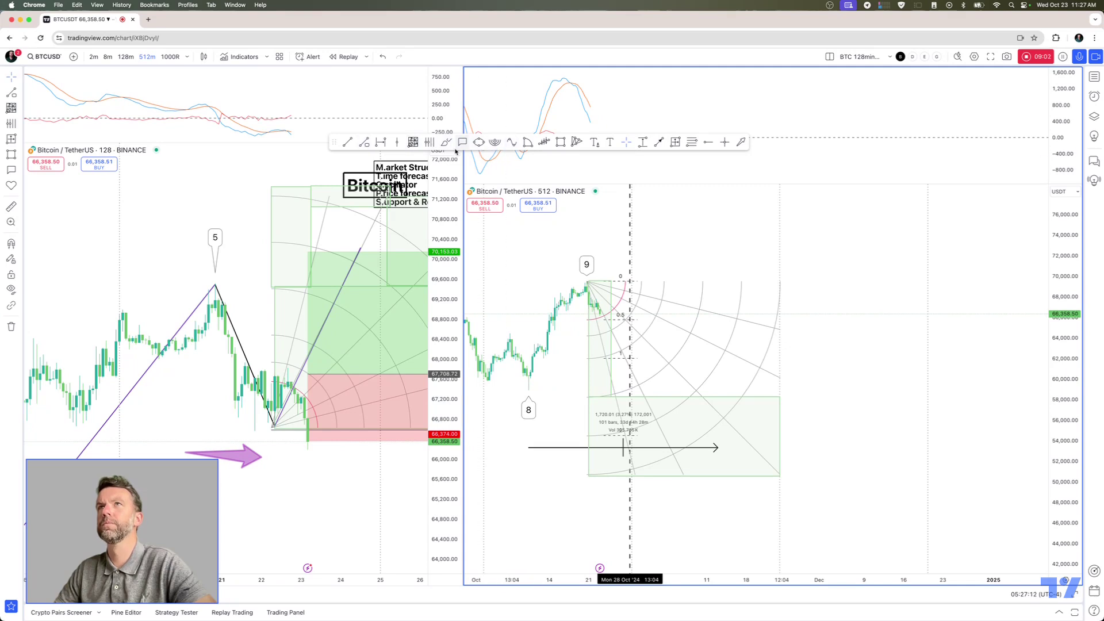
Shade a rectangle from 24 Nov at 69,551.80 to 25 Oct at 63,007, and another below it from 1 Nov to the lower block's upper edge
{"action": "left_click", "coordinate": [560, 143]}
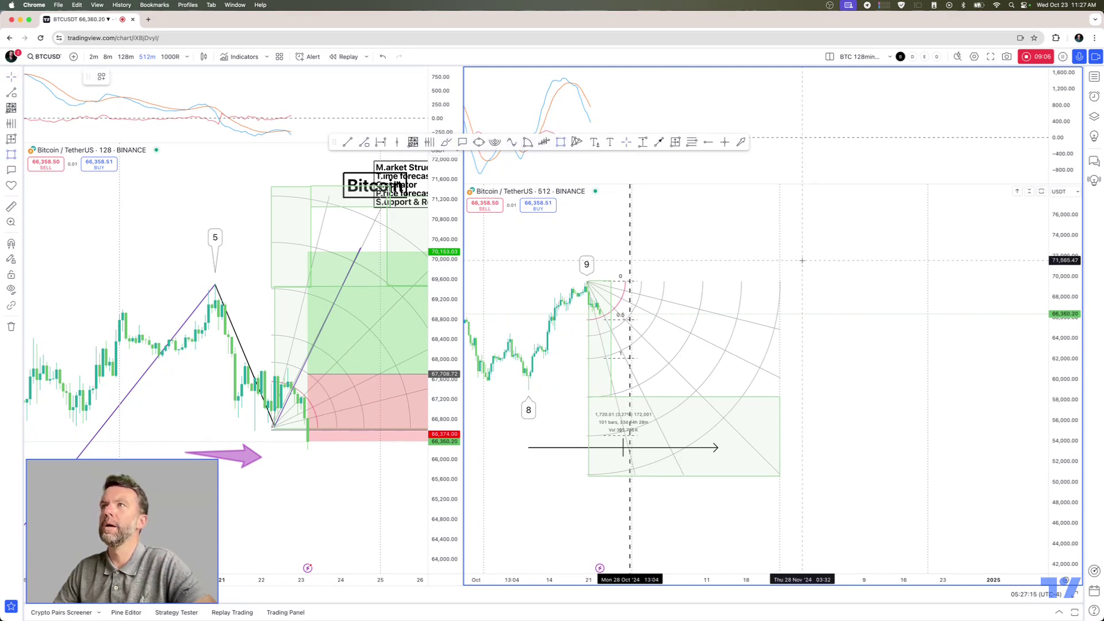
{"action": "left_click", "coordinate": [780, 281]}
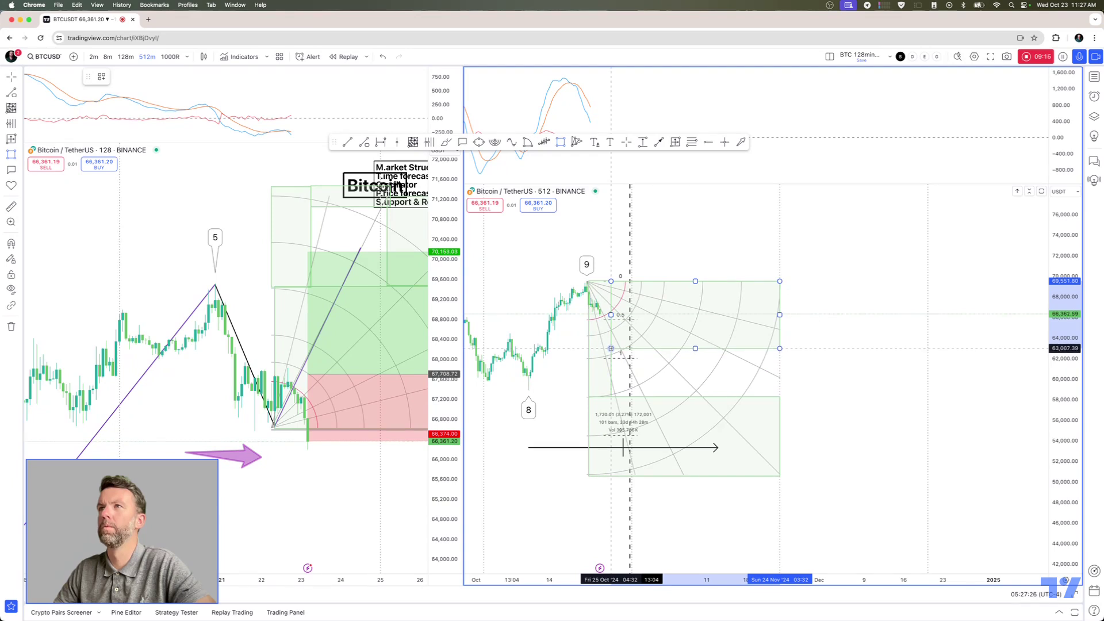
{"action": "left_click", "coordinate": [611, 349]}
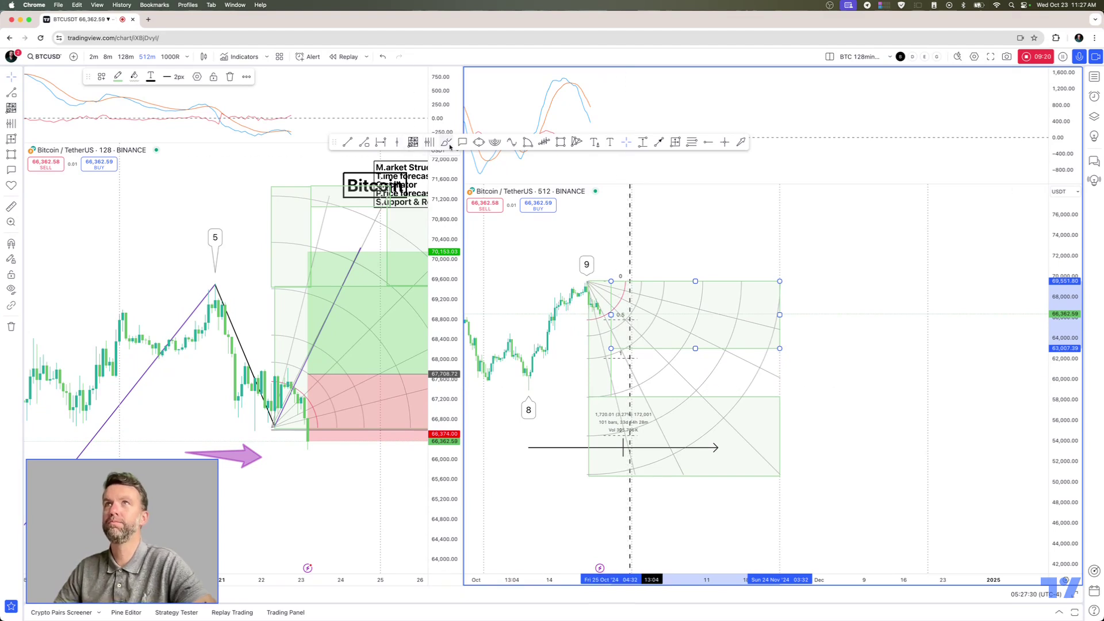
{"action": "left_click", "coordinate": [561, 142]}
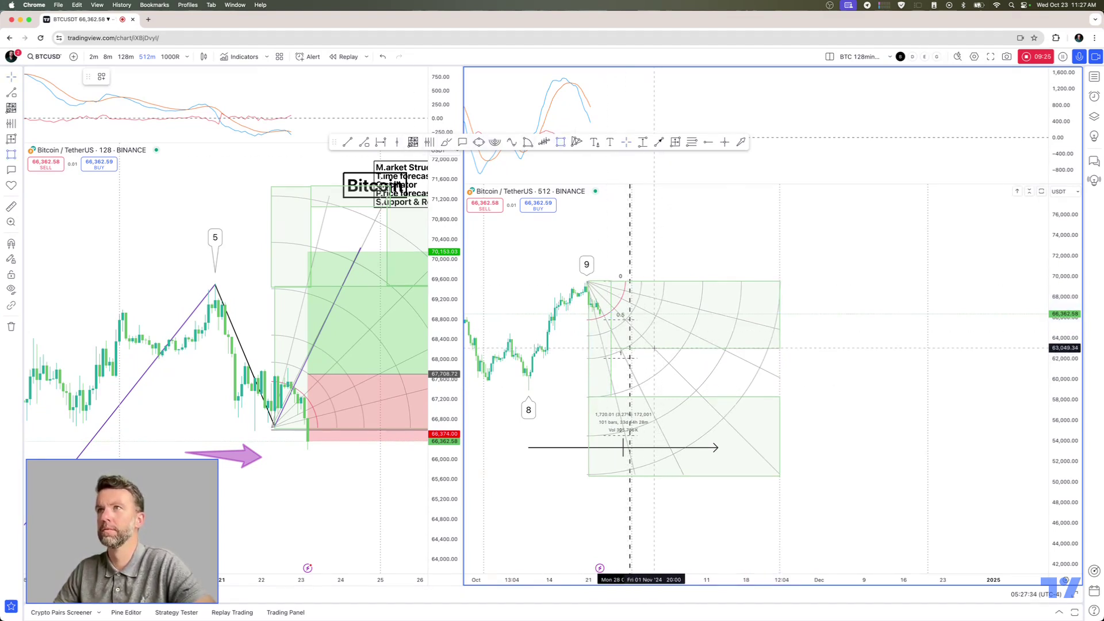
{"action": "mouse_move", "coordinate": [654, 348]}
{"action": "left_mouse_down"}
{"action": "mouse_move", "coordinate": [780, 372]}
{"action": "mouse_move", "coordinate": [780, 397]}
{"action": "left_mouse_up"}
{"action": "left_click", "coordinate": [805, 383]}
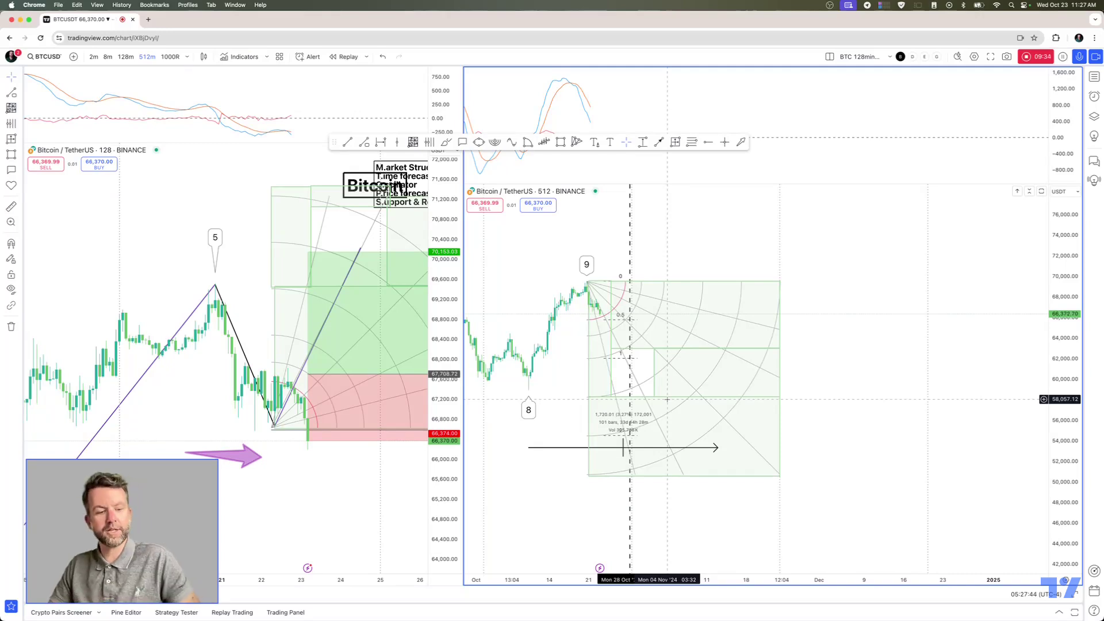
Return to the MTOPS checklist and mark Oscillator, Price Projection and Fan Line as complete
{"action": "key", "text": "super+Tab"}
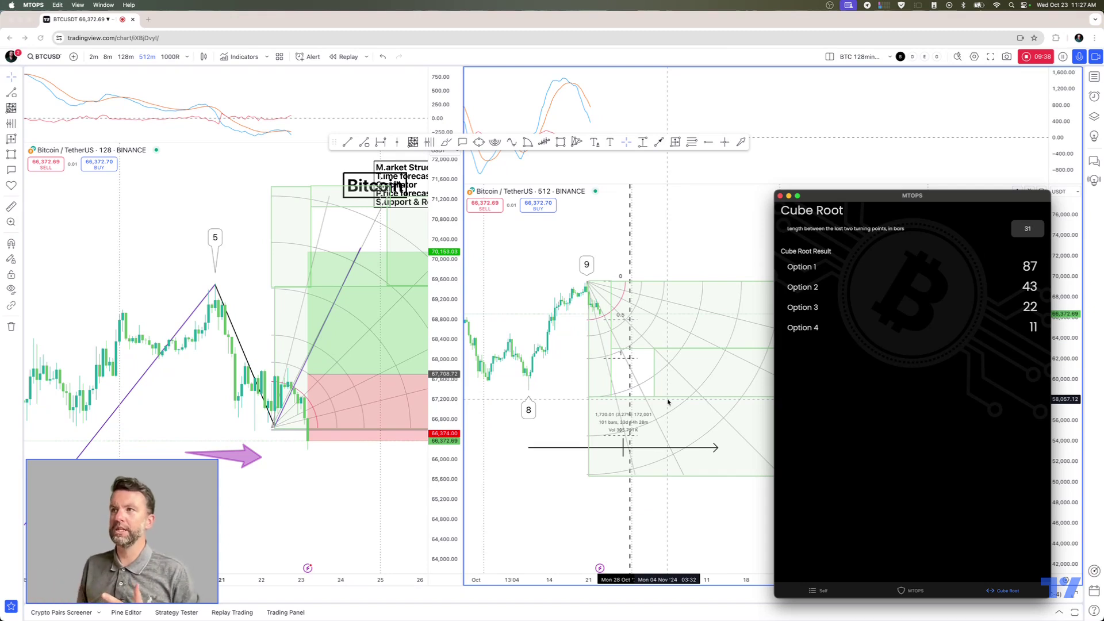
{"action": "left_click", "coordinate": [924, 592]}
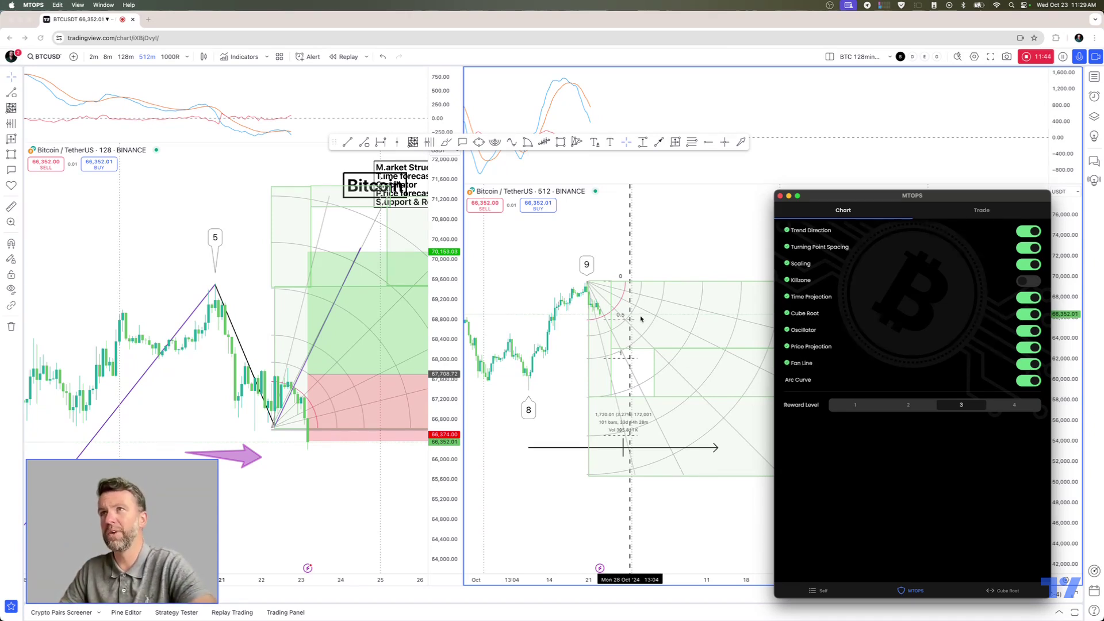
Draw a downward arrow on the 512-minute chart from the latest price near 66,112 to about 59,106
{"action": "left_click", "coordinate": [662, 148]}
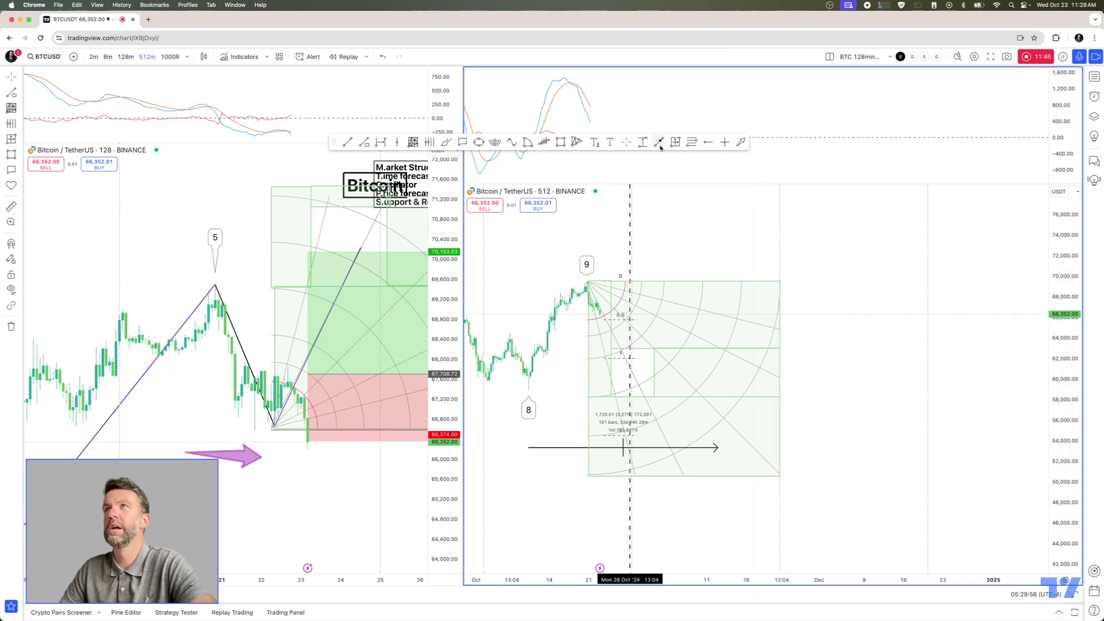
{"action": "mouse_move", "coordinate": [604, 315]}
{"action": "left_mouse_down"}
{"action": "mouse_move", "coordinate": [637, 384]}
{"action": "mouse_move", "coordinate": [624, 388]}
{"action": "left_mouse_up"}
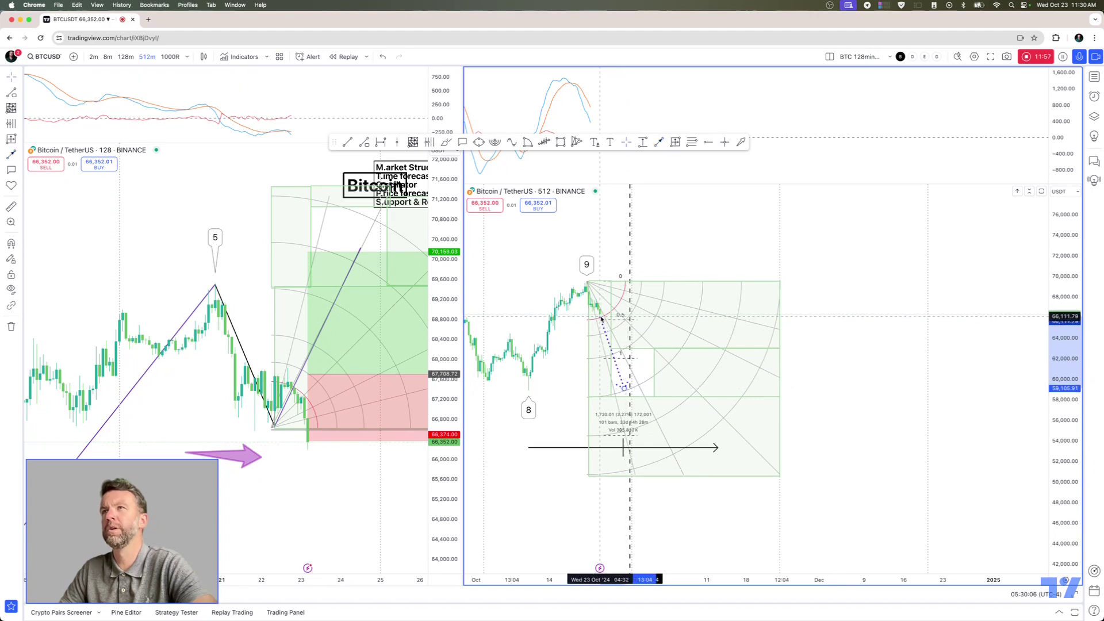
Finish the projection arrow on the 512-minute chart and move its end to about 59,609 on 27 Oct
{"action": "left_click", "coordinate": [624, 387]}
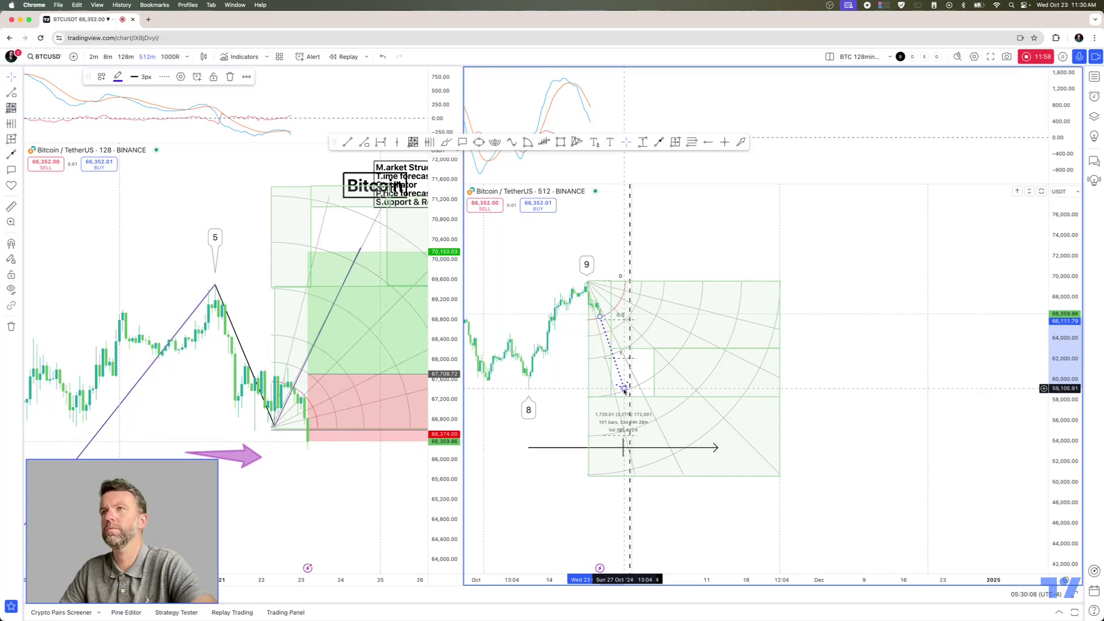
{"action": "left_click_drag", "start_coordinate": [623, 389], "coordinate": [626, 385]}
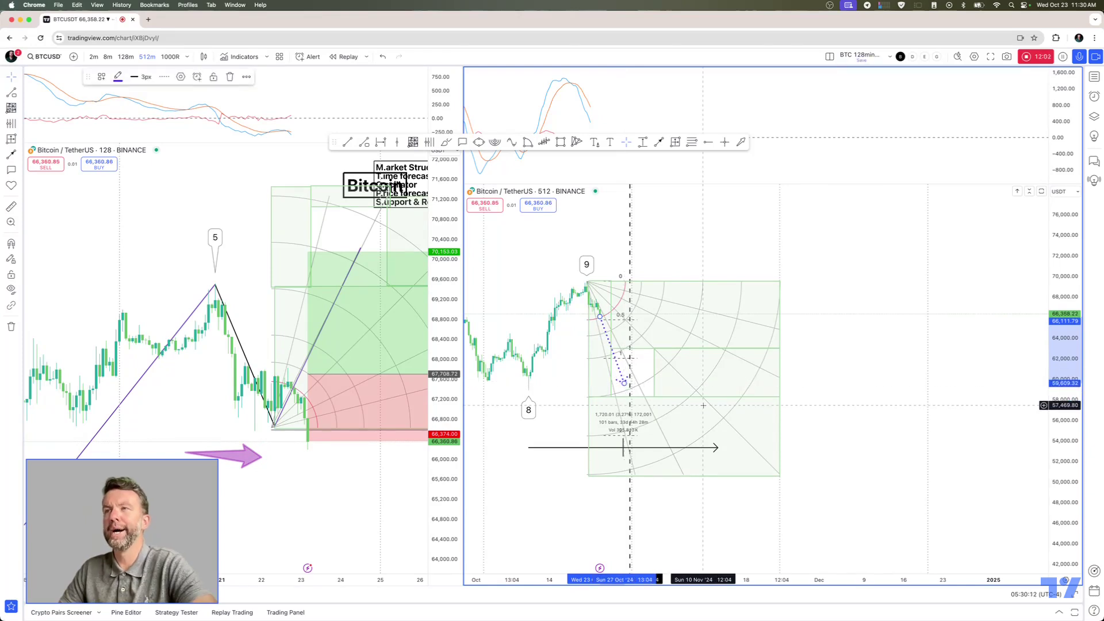
Switch back to the MTOPS checklist, mark Arc Curve as complete and reposition the window over the chart
{"action": "key", "text": "super+Tab"}
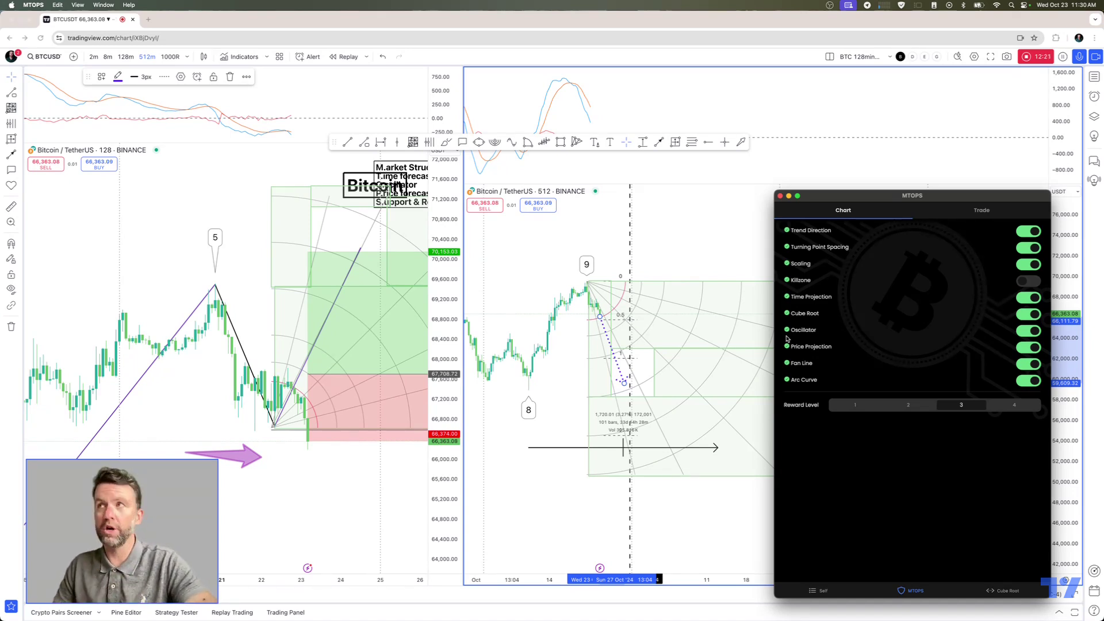
{"action": "left_click_drag", "start_coordinate": [892, 197], "coordinate": [812, 178]}
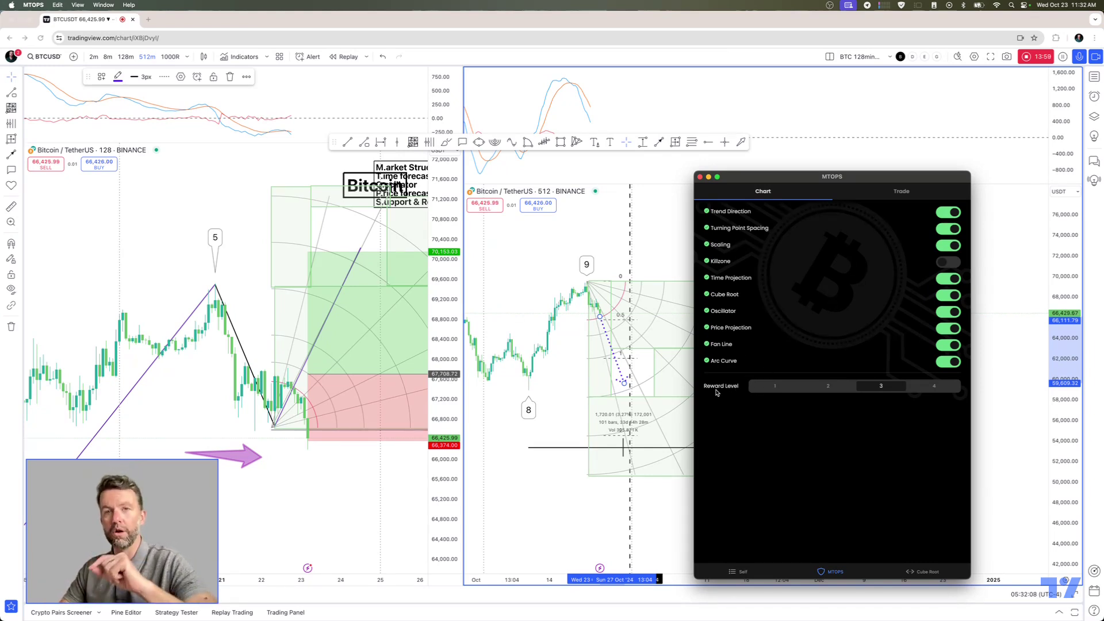
Try reward levels 1 and 2 on the checklist, and return the reward level to 3
{"action": "left_click", "coordinate": [777, 386]}
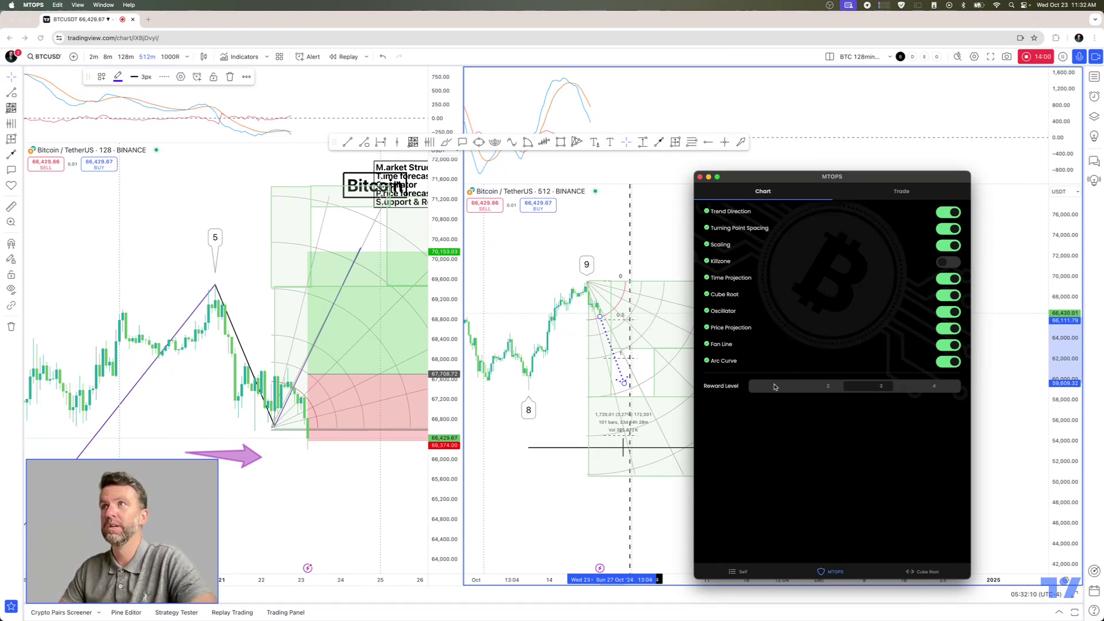
{"action": "left_click", "coordinate": [834, 388]}
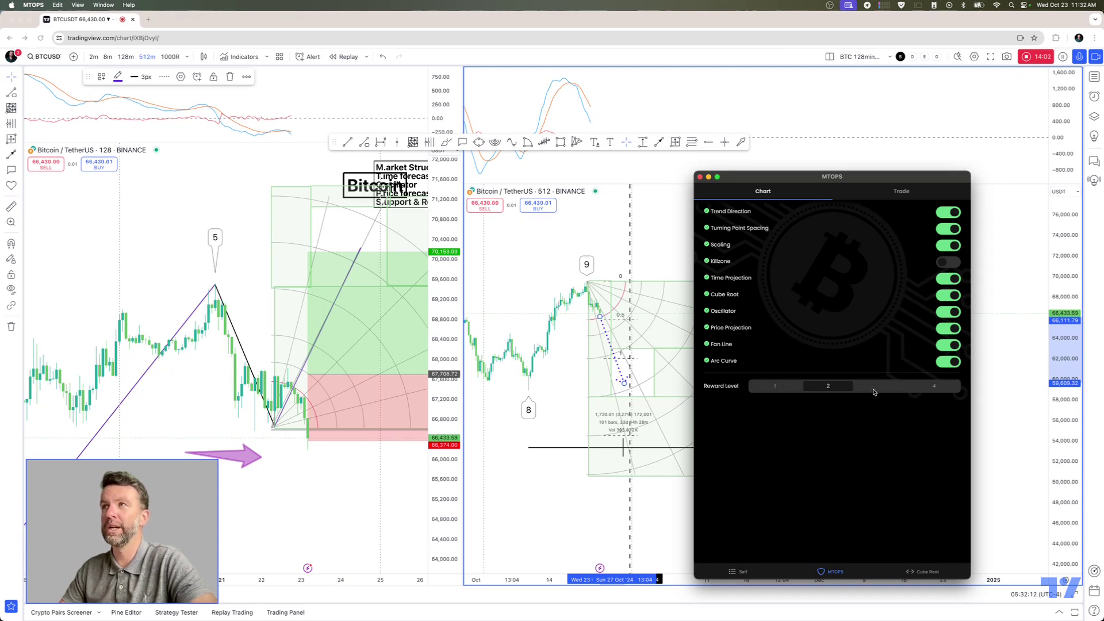
{"action": "left_click", "coordinate": [874, 390]}
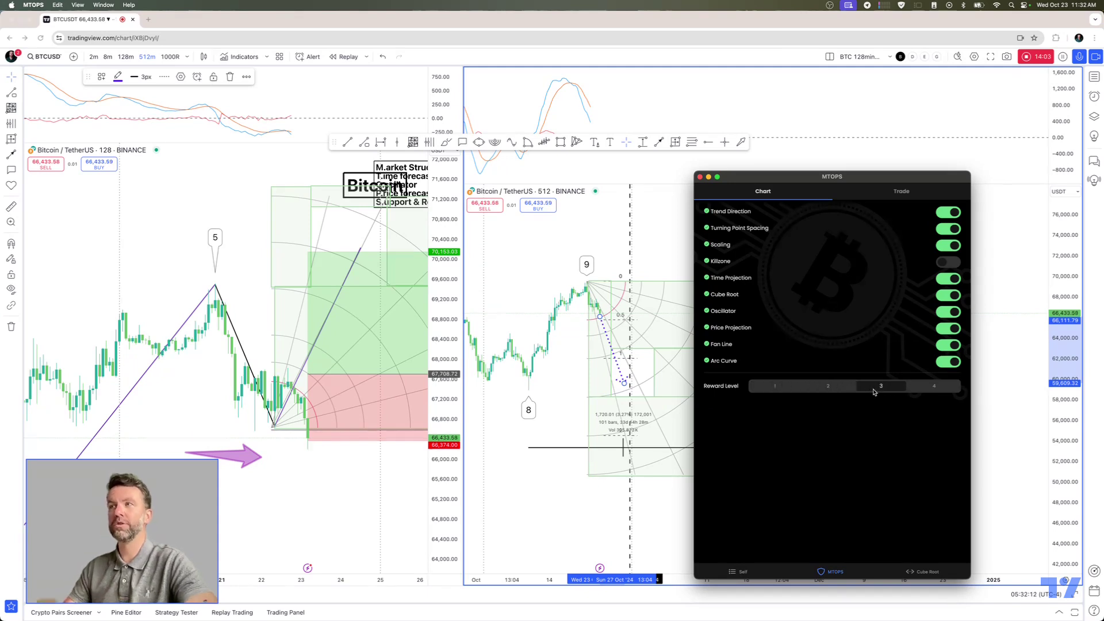
Turn Scaling, Turning Point Spacing and Trend Direction off to compare the trade details, and turn them back on
{"action": "left_click", "coordinate": [894, 193]}
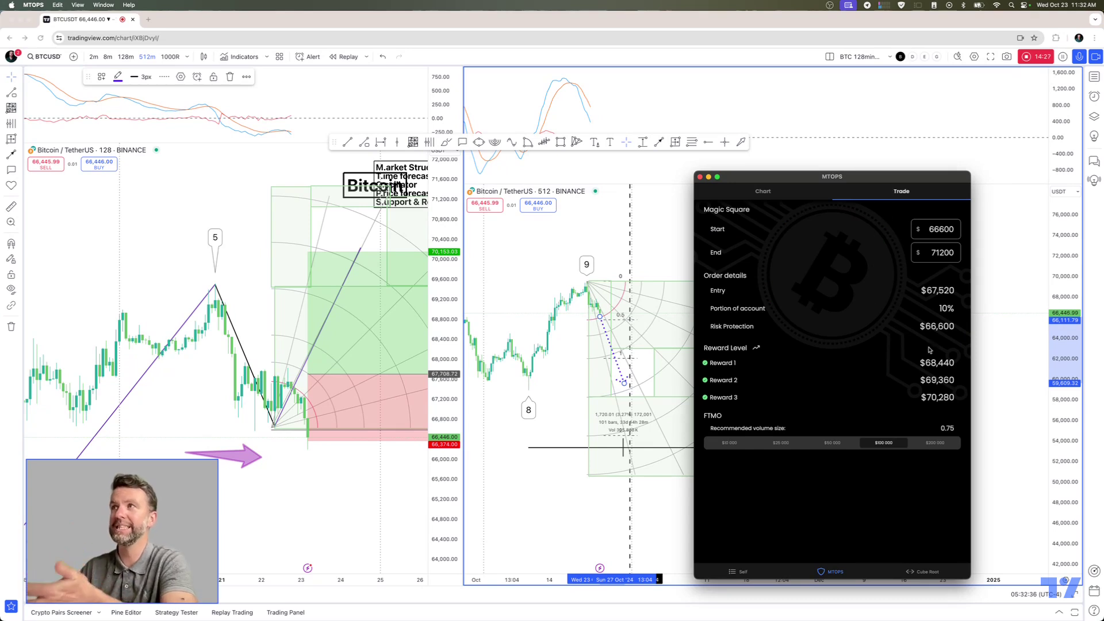
{"action": "left_click", "coordinate": [758, 195]}
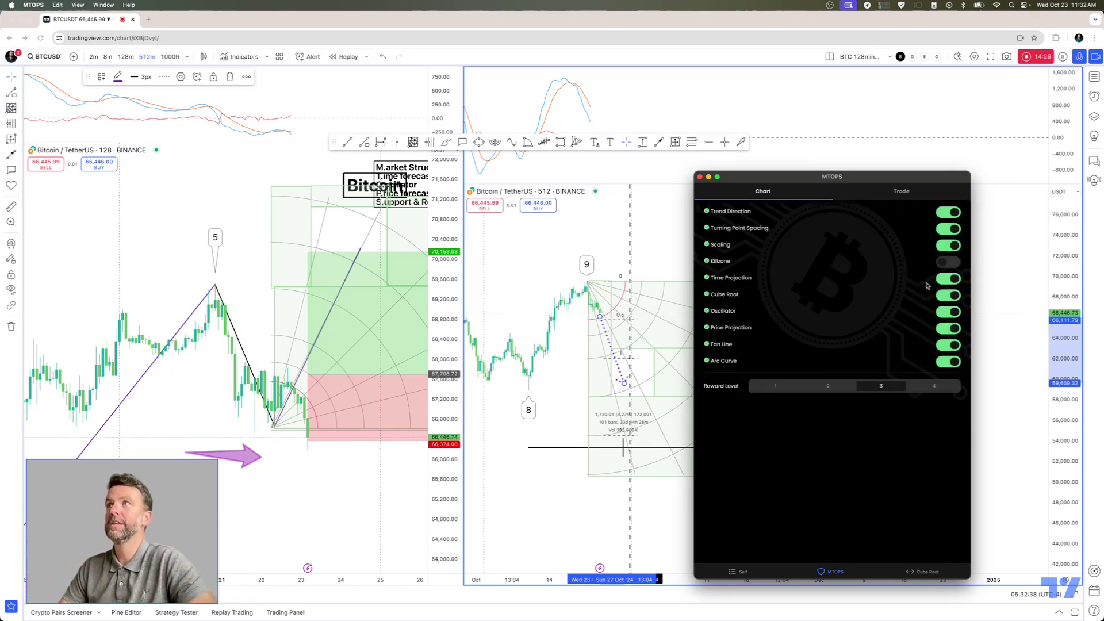
{"action": "left_click", "coordinate": [948, 245]}
{"action": "left_click", "coordinate": [948, 229]}
{"action": "left_click", "coordinate": [947, 212]}
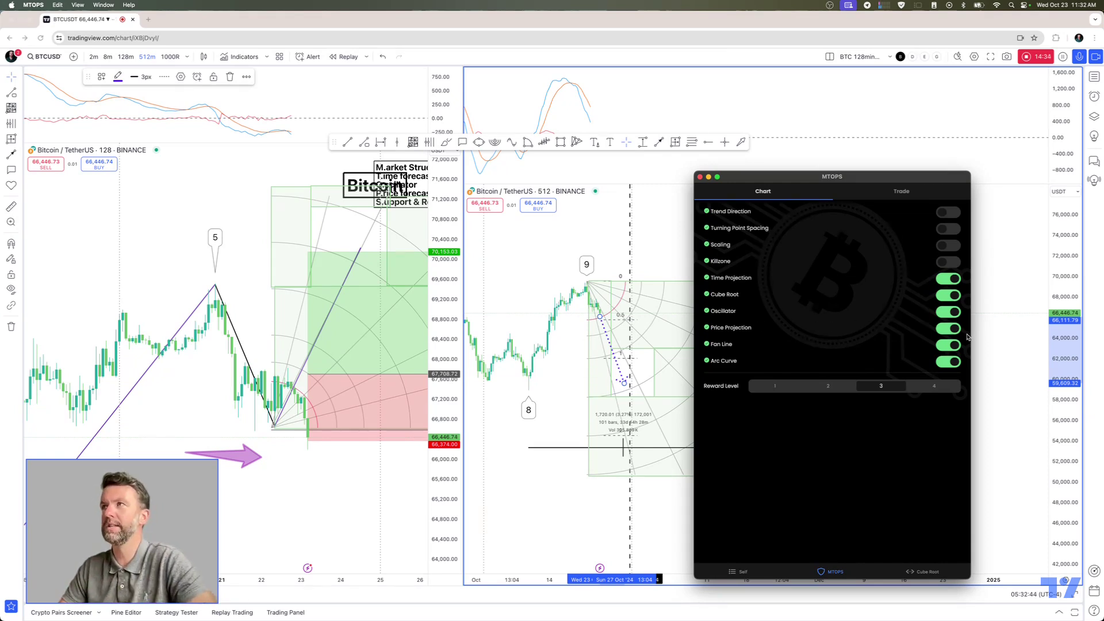
{"action": "left_click", "coordinate": [898, 195]}
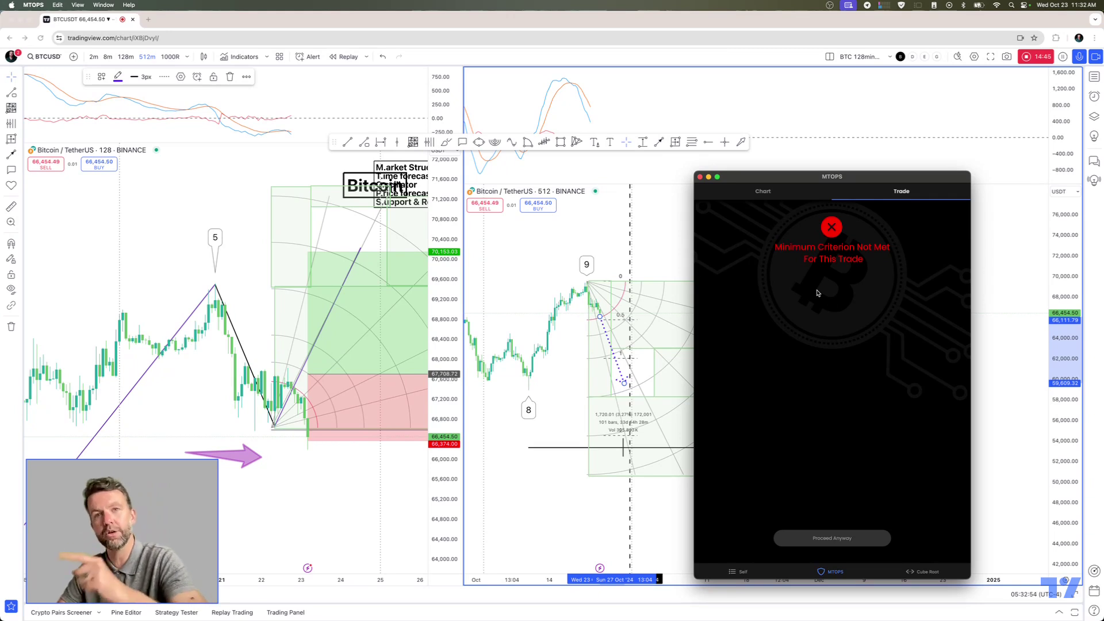
{"action": "left_click", "coordinate": [786, 196]}
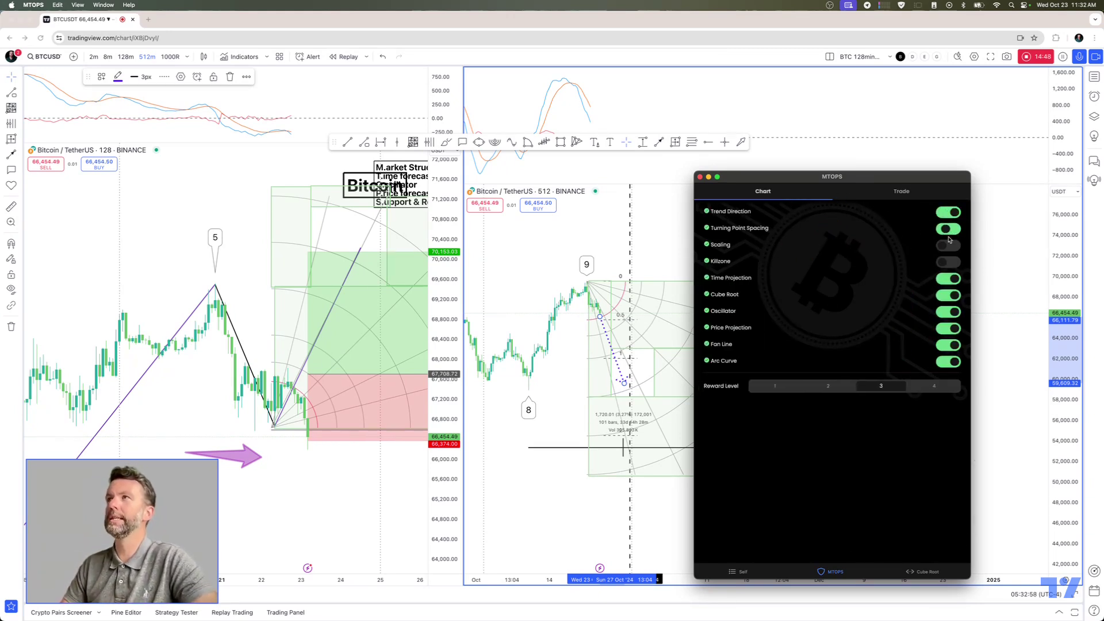
Set the Magic Square start price to 69639 in the trade details, checking turning point 9 on the 512-minute chart
{"action": "left_click", "coordinate": [881, 197]}
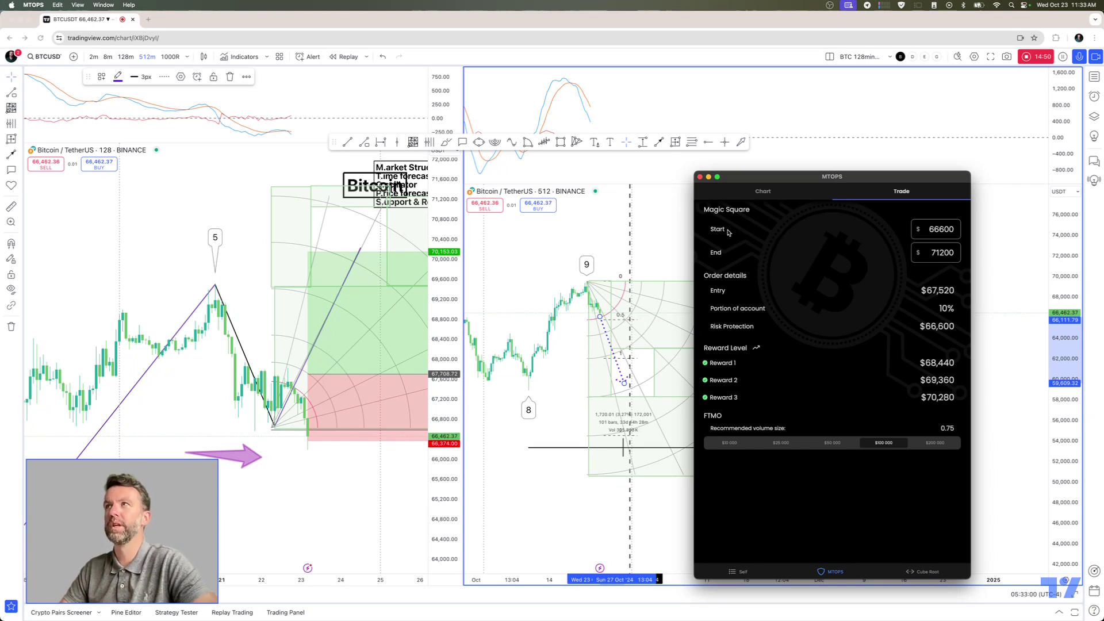
{"action": "double_click", "coordinate": [959, 231]}
{"action": "key", "text": "BackSpace"}
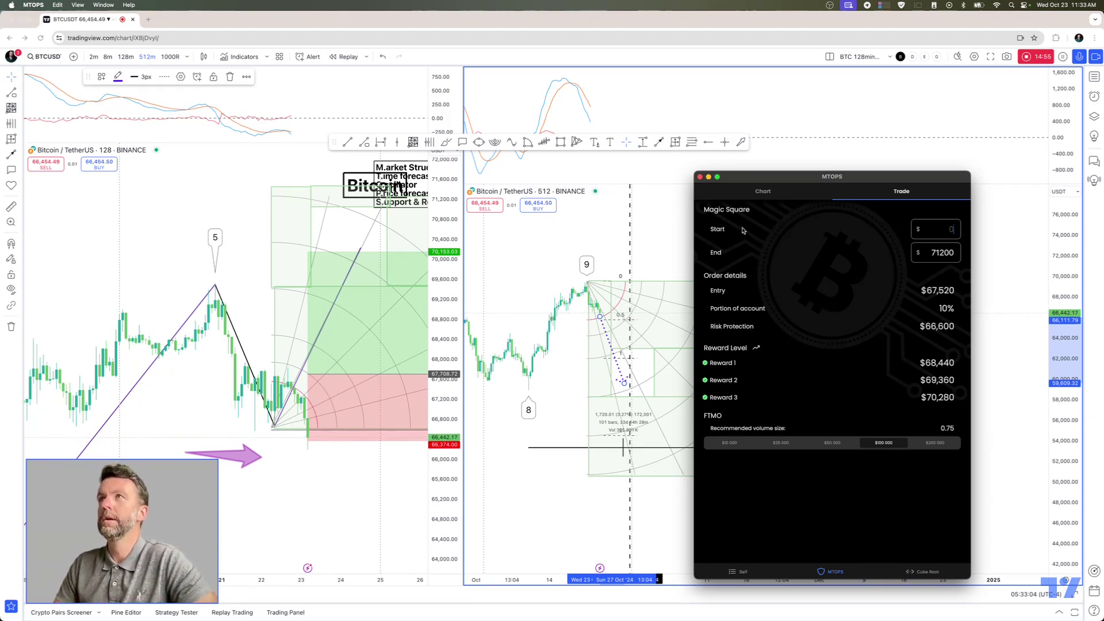
{"action": "left_click", "coordinate": [643, 259]}
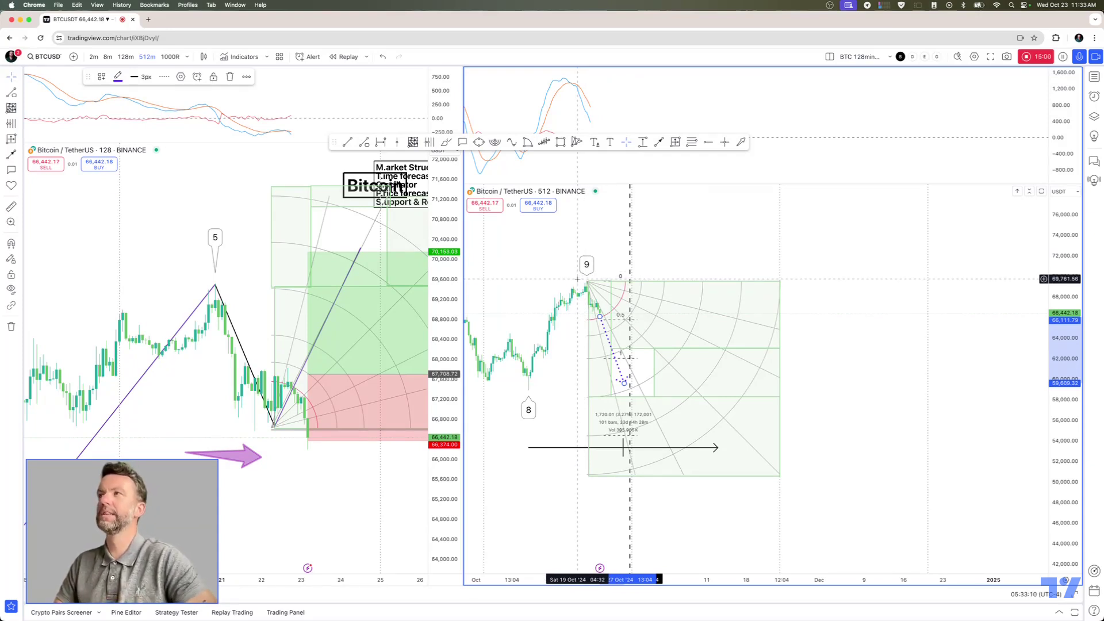
{"action": "key", "text": "super+Tab"}
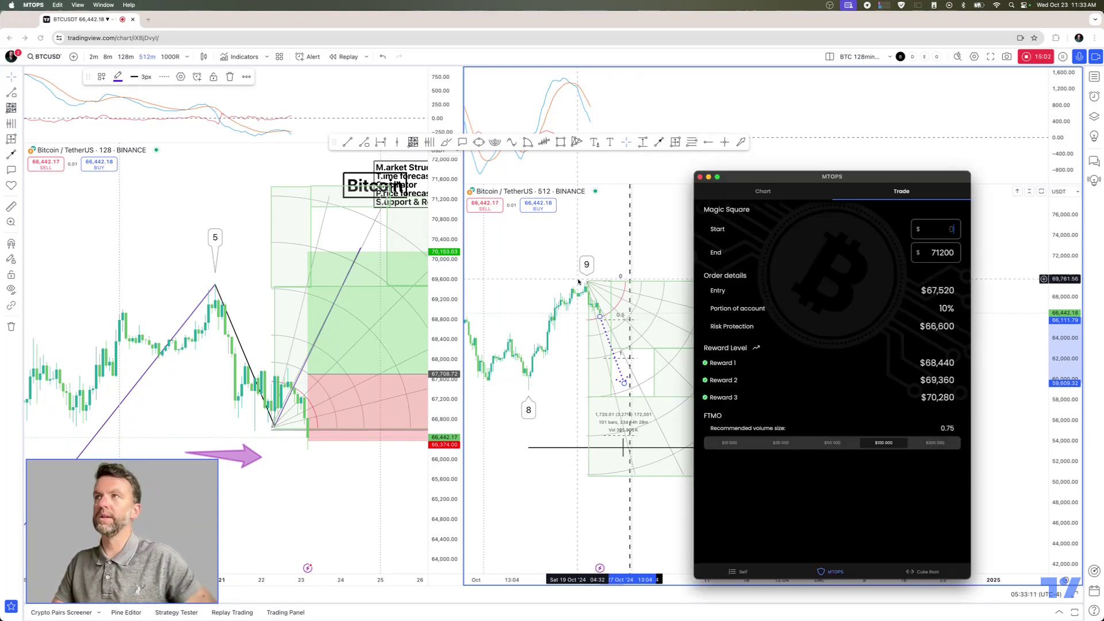
{"action": "left_click", "coordinate": [949, 230]}
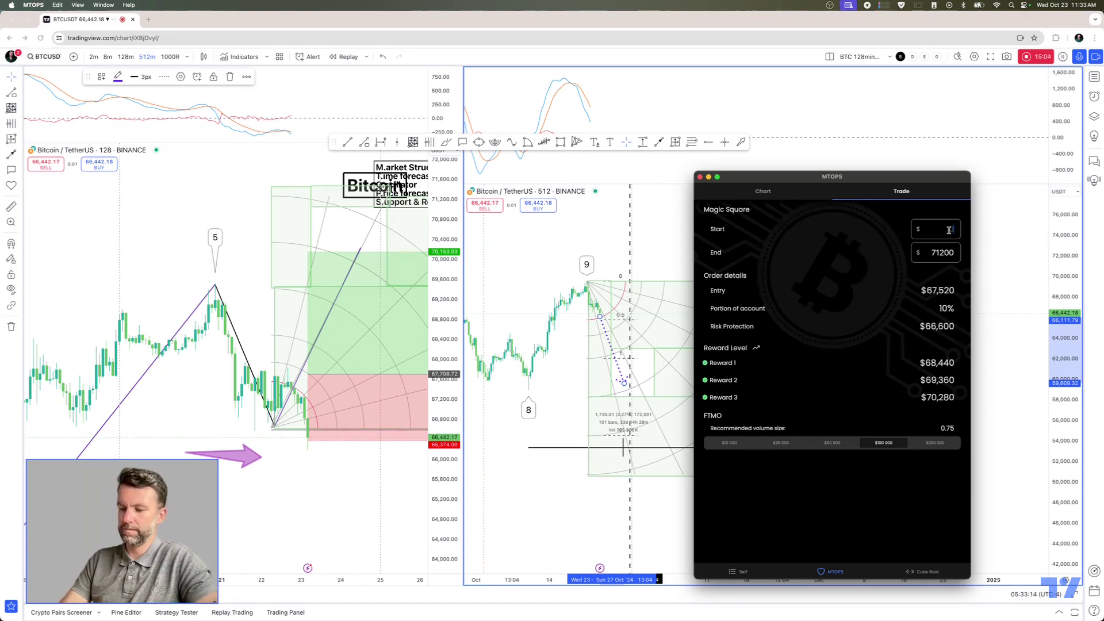
{"action": "type", "text": "69639"}
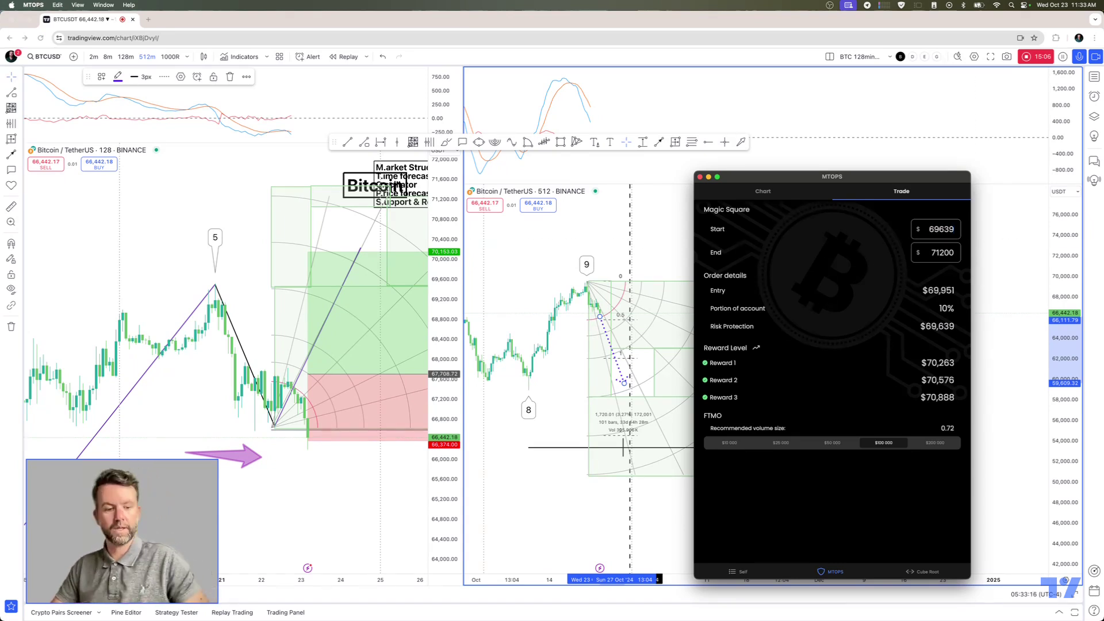
Set the Magic Square end price to 50800, checking the lower edge of the shaded block on the 512-minute chart
{"action": "key", "text": "Tab"}
{"action": "key", "text": "BackSpace"}
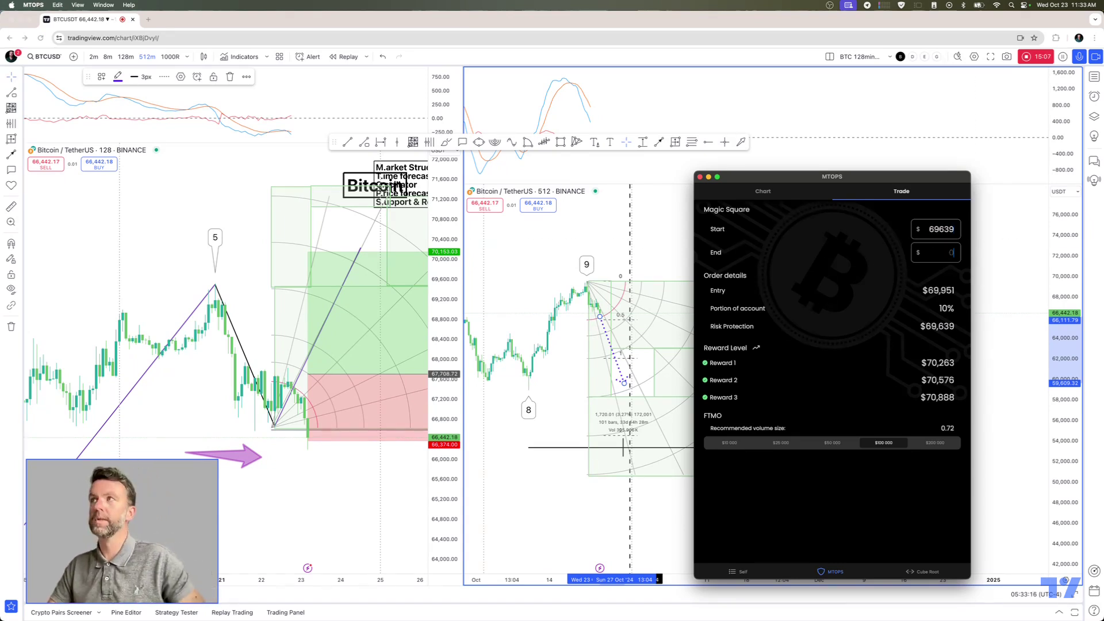
{"action": "left_click", "coordinate": [549, 446]}
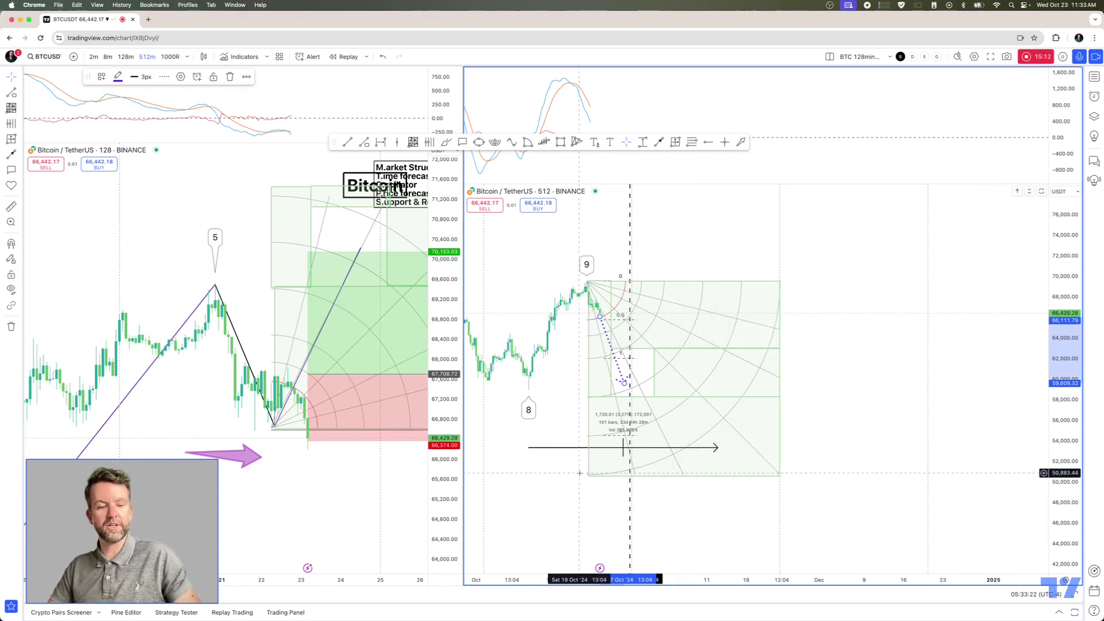
{"action": "key", "text": "super+Tab"}
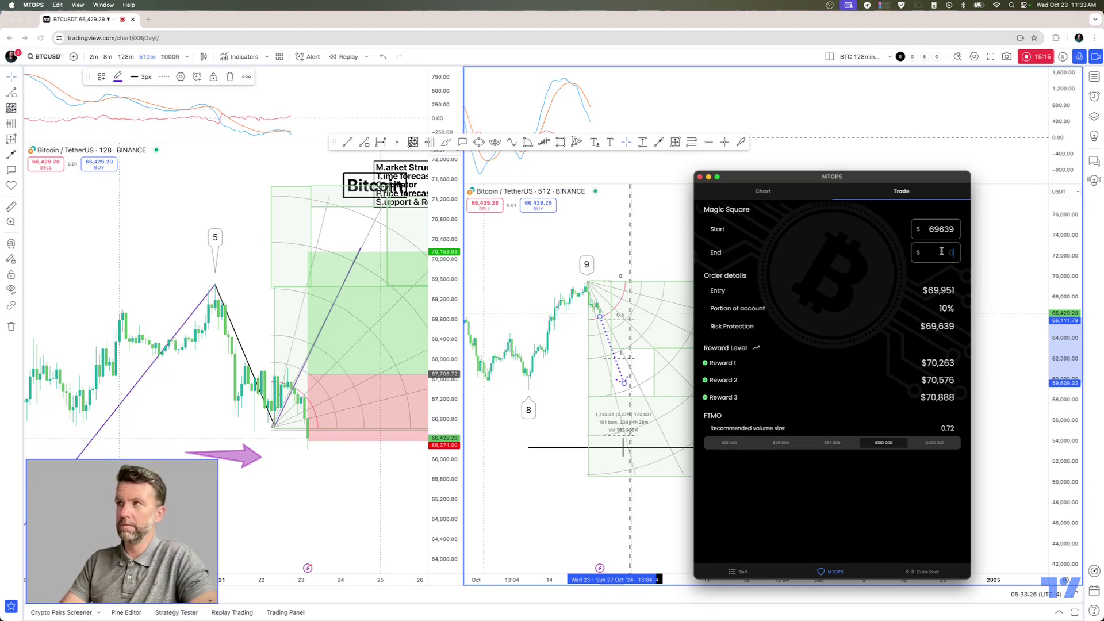
{"action": "type", "text": "508"}
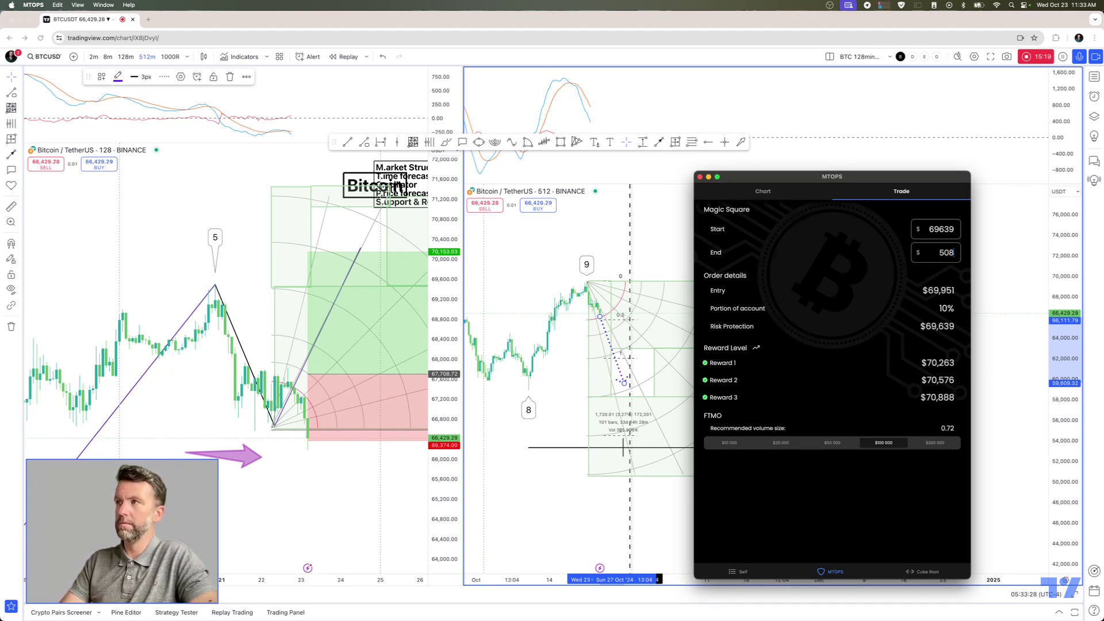
{"action": "type", "text": "00"}
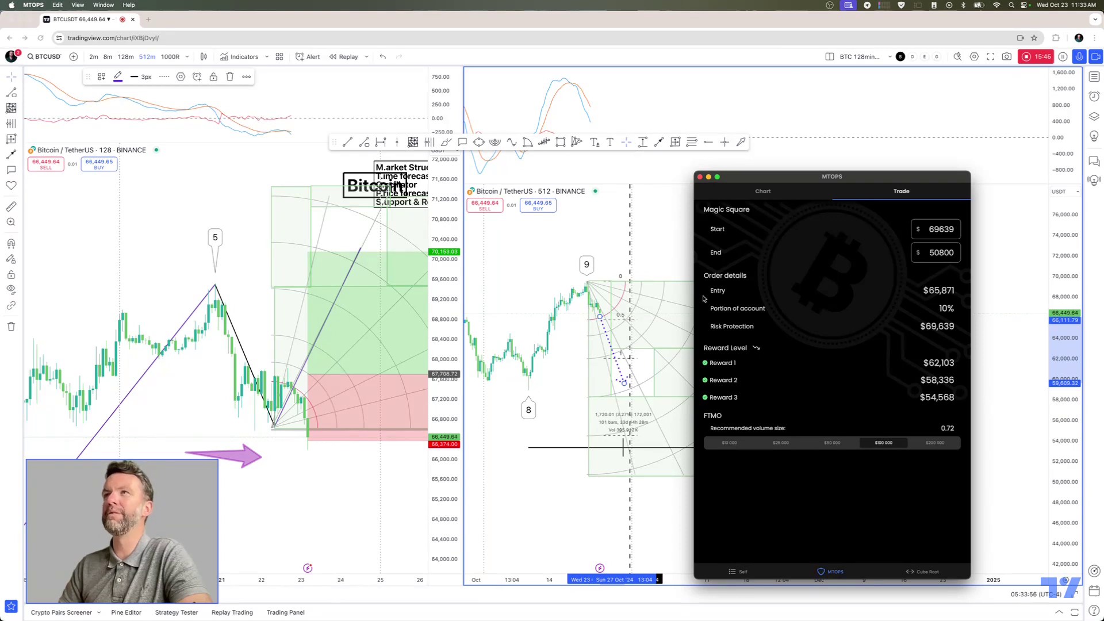
Move the MTOPS window clear of the 512-minute chart's projection and leave only Reward 2 ticked as the reward level
{"action": "left_click_drag", "start_coordinate": [787, 183], "coordinate": [333, 192]}
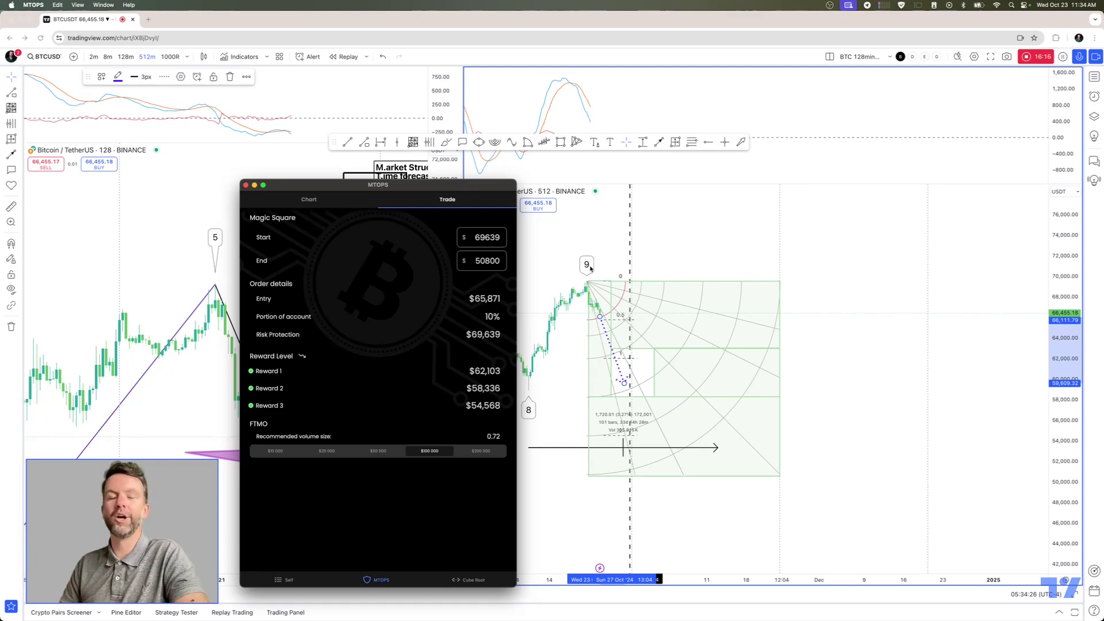
{"action": "left_click", "coordinate": [271, 373]}
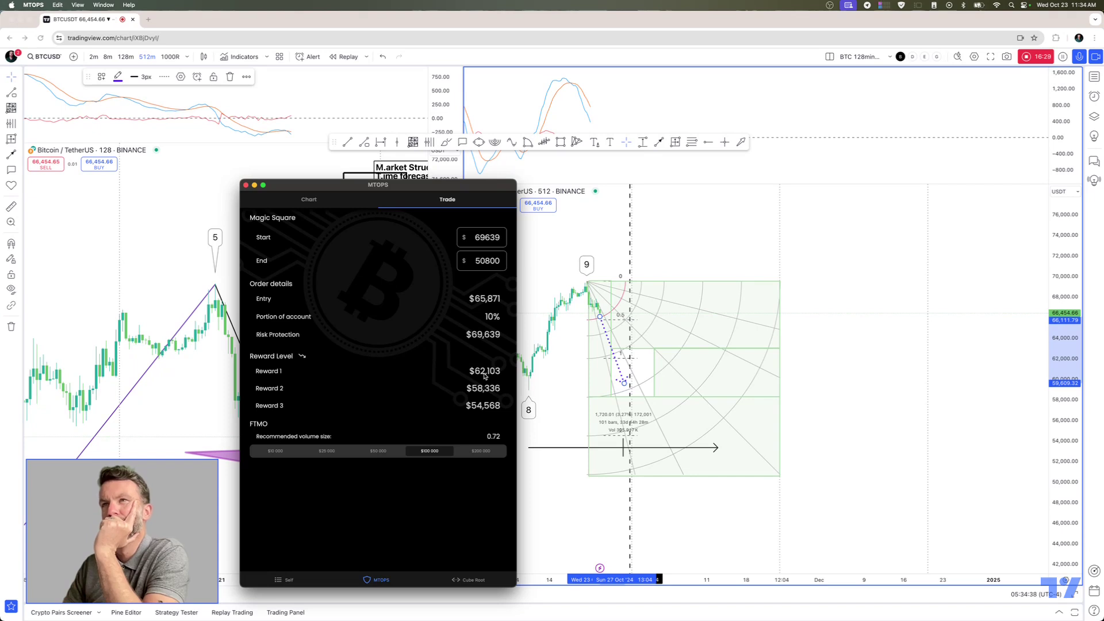
{"action": "left_click", "coordinate": [260, 389]}
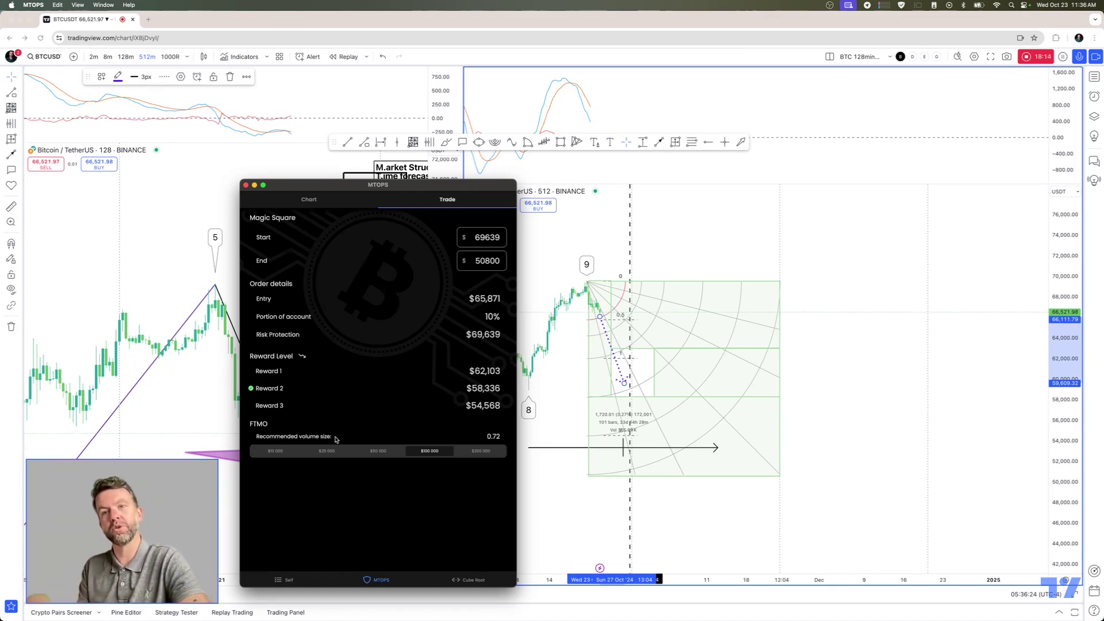
Return to the MTOPS chart checklist to review the completed criteria, shifting its window slightly
{"action": "left_click", "coordinate": [300, 199]}
{"action": "left_click_drag", "start_coordinate": [322, 192], "coordinate": [344, 185]}
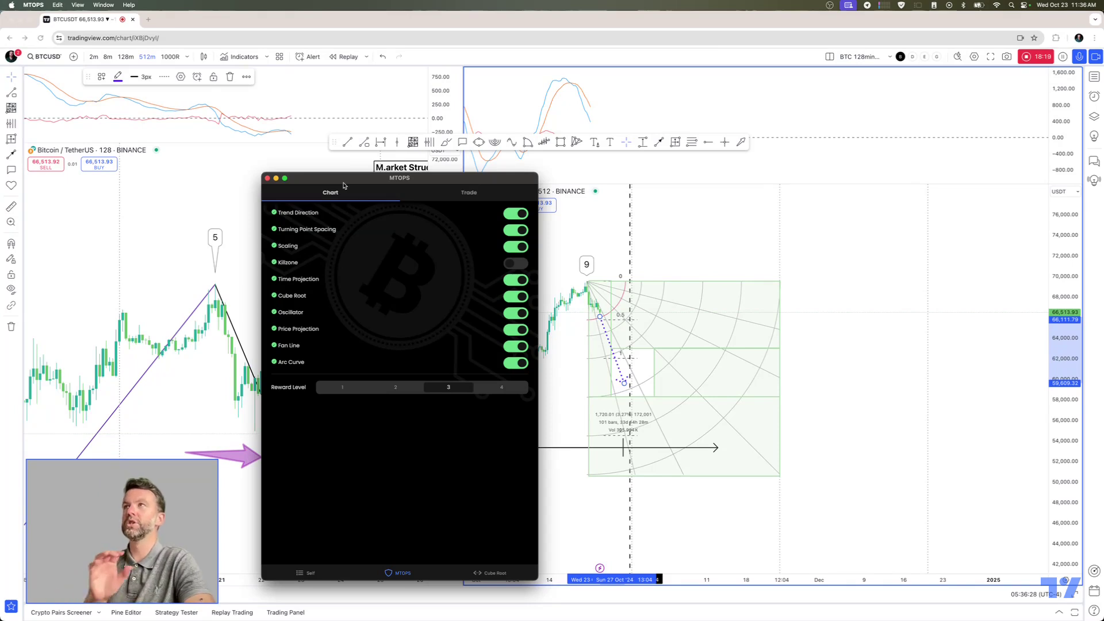